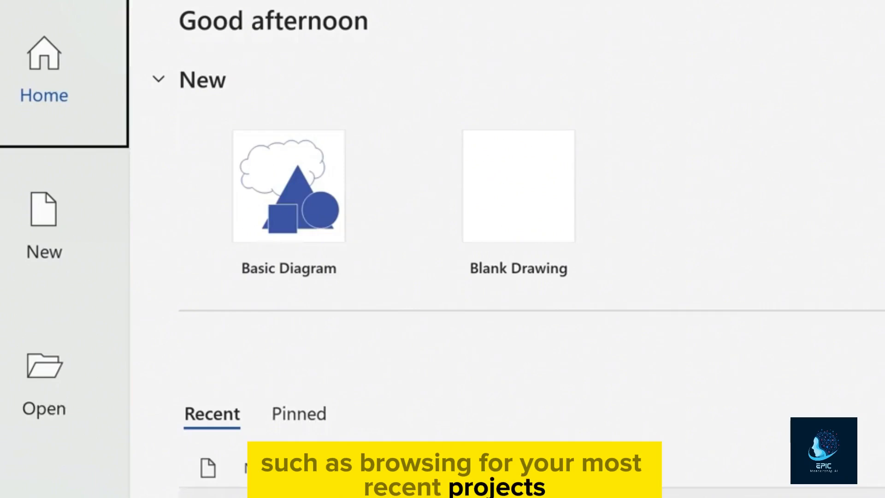
- Create a new blank drawing that uses metric units
{"action": "left_click", "coordinate": [42, 374]}
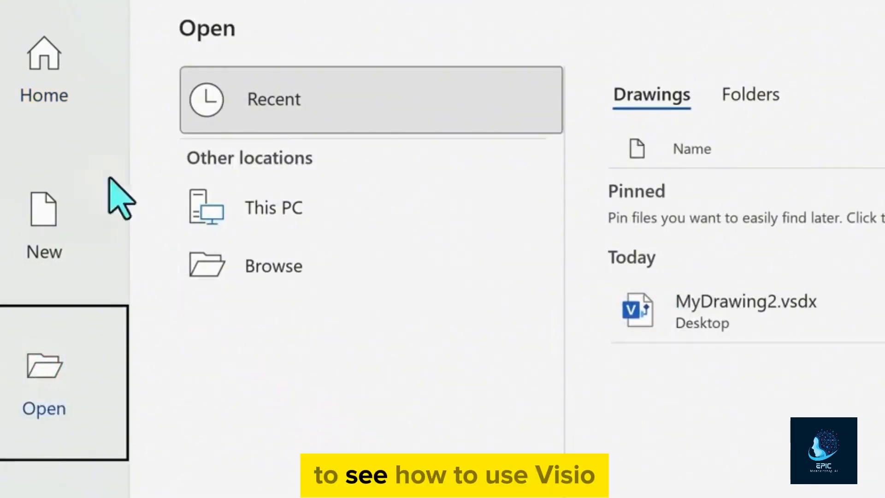
{"action": "left_click", "coordinate": [50, 77]}
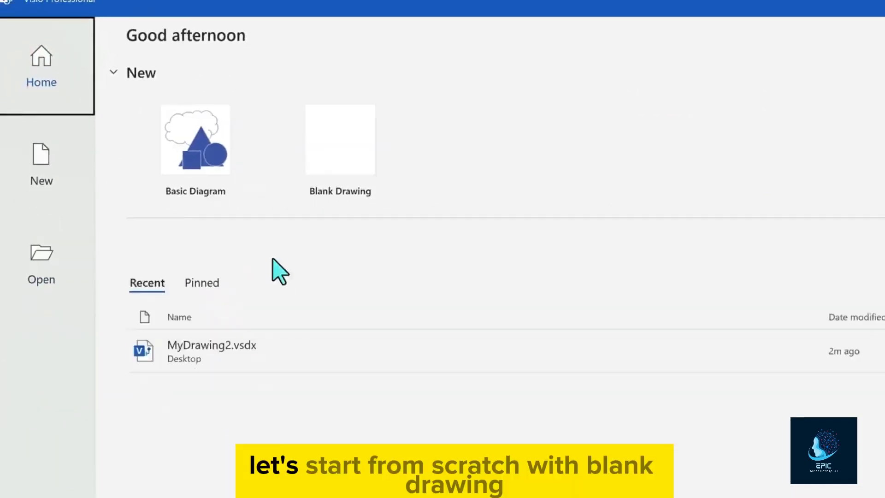
{"action": "left_click", "coordinate": [541, 198]}
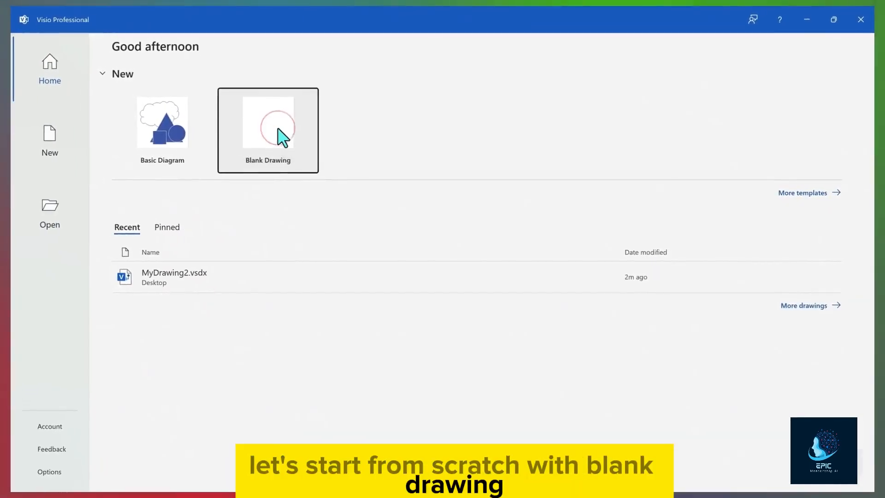
{"action": "left_click", "coordinate": [507, 165]}
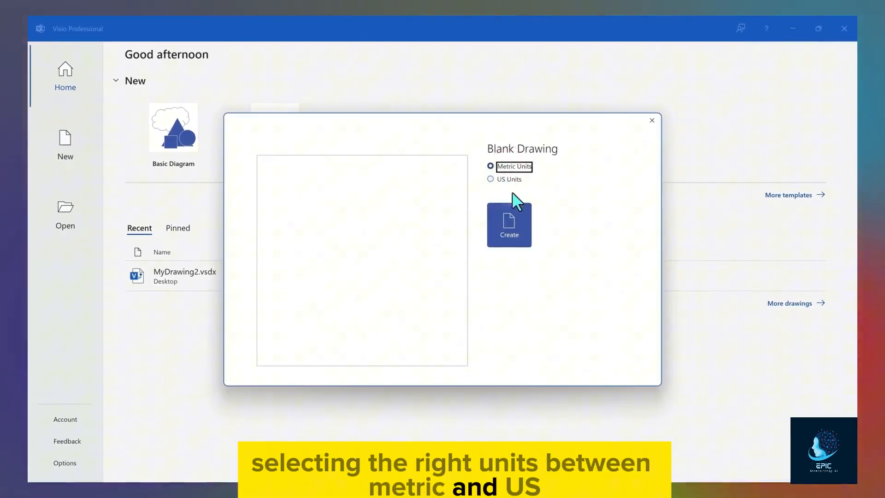
{"action": "left_click", "coordinate": [508, 230]}
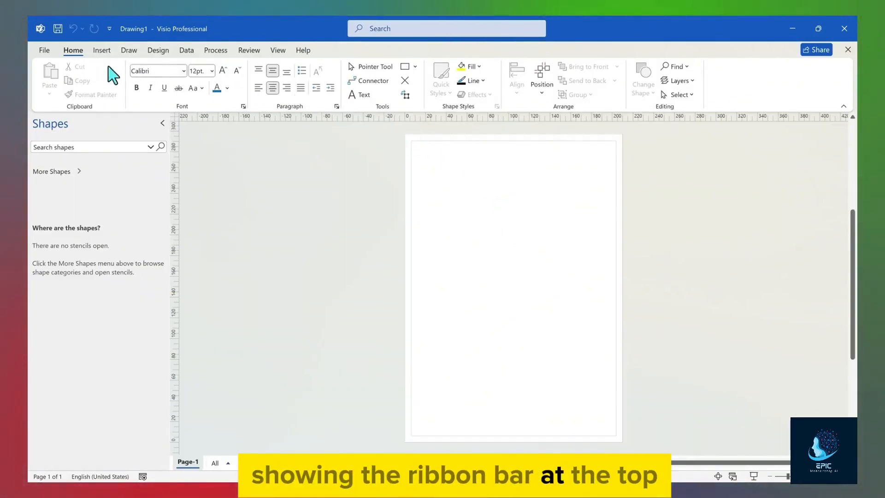
{"action": "left_click", "coordinate": [104, 51]}
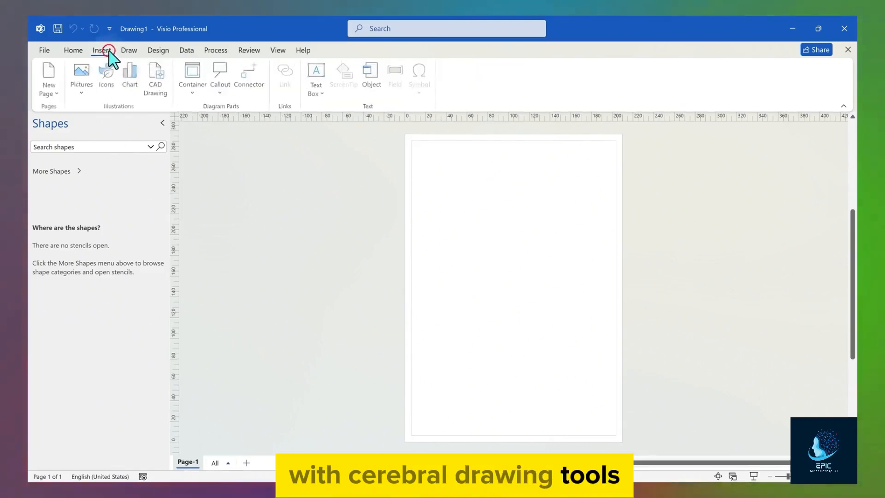
{"action": "left_click", "coordinate": [133, 49]}
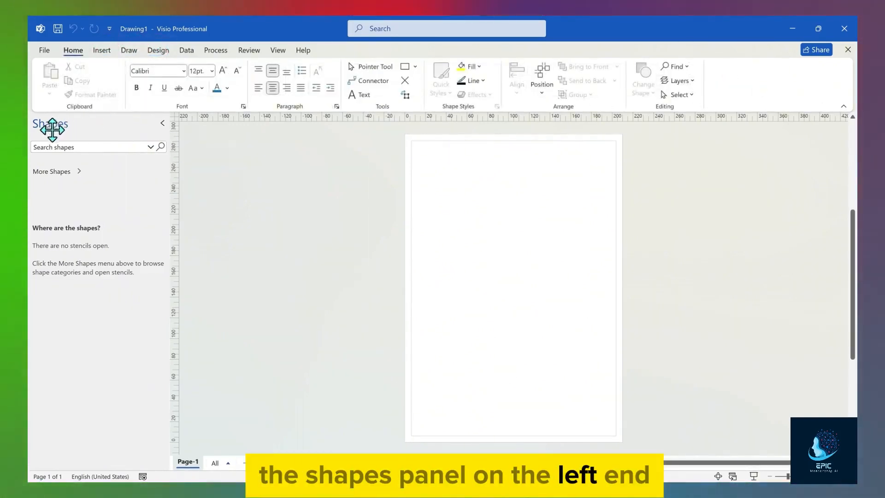
- Collapse the Shapes pane and draw a winding freeform curve about 154 mm long on Page-1
{"action": "left_click", "coordinate": [162, 123]}
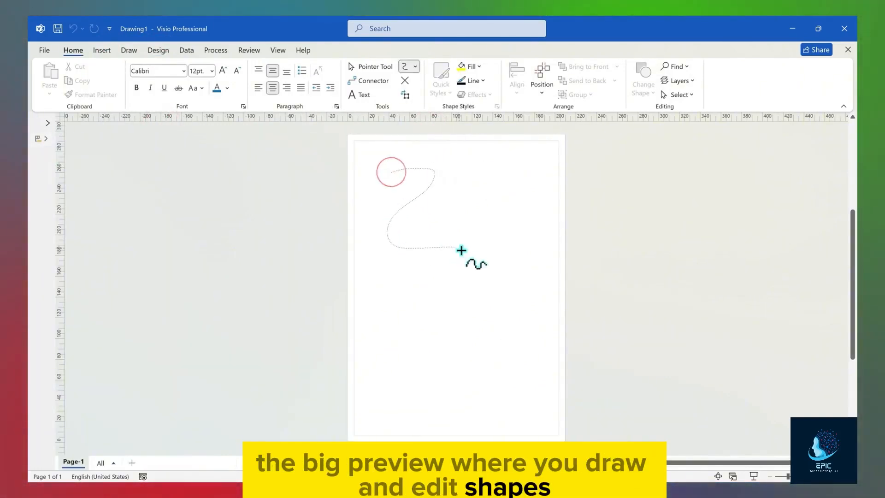
{"action": "left_click_drag", "start_coordinate": [459, 248], "coordinate": [492, 299]}
{"action": "key", "text": "ctrl+1"}
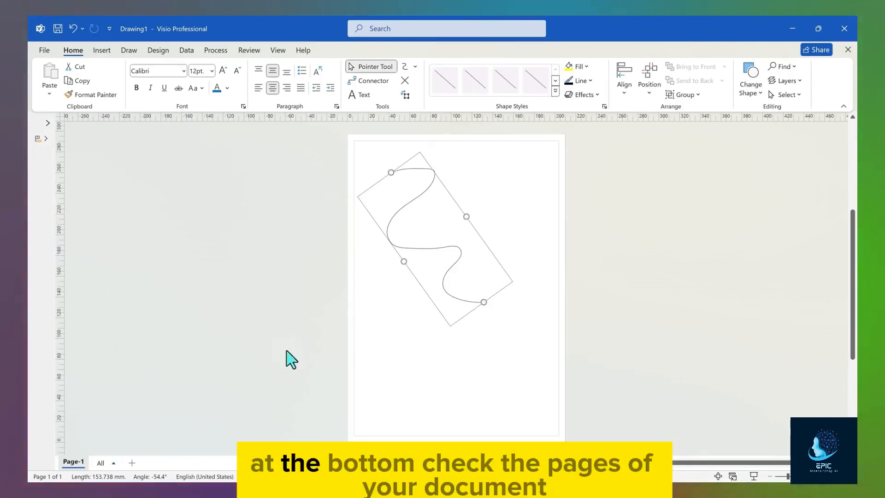
- Add two new pages to the document and switch to Page-2
{"action": "left_click", "coordinate": [132, 463]}
{"action": "left_click", "coordinate": [168, 463]}
{"action": "left_click", "coordinate": [118, 462]}
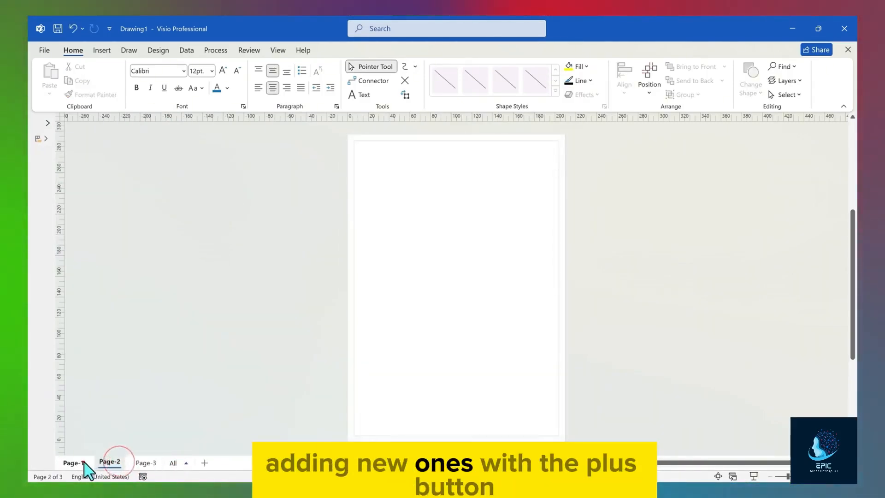
{"action": "left_click", "coordinate": [113, 463]}
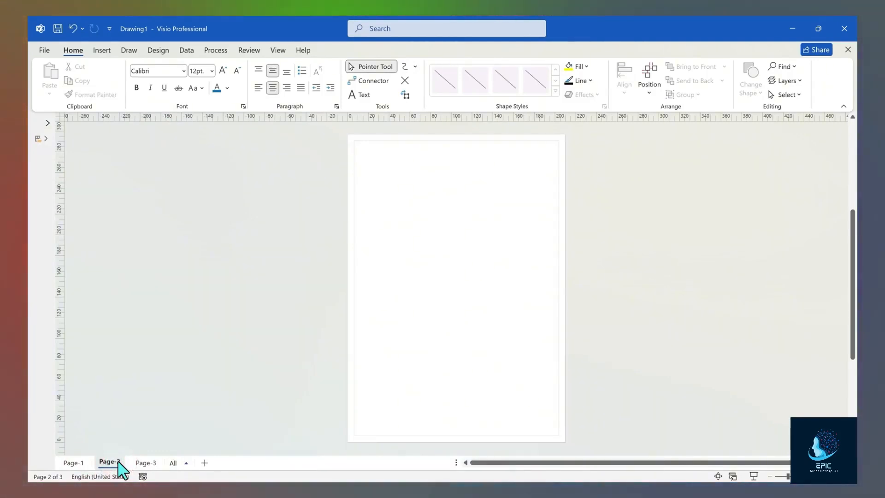
- Change the Office theme to Black in the program's general options
{"action": "left_click", "coordinate": [45, 51]}
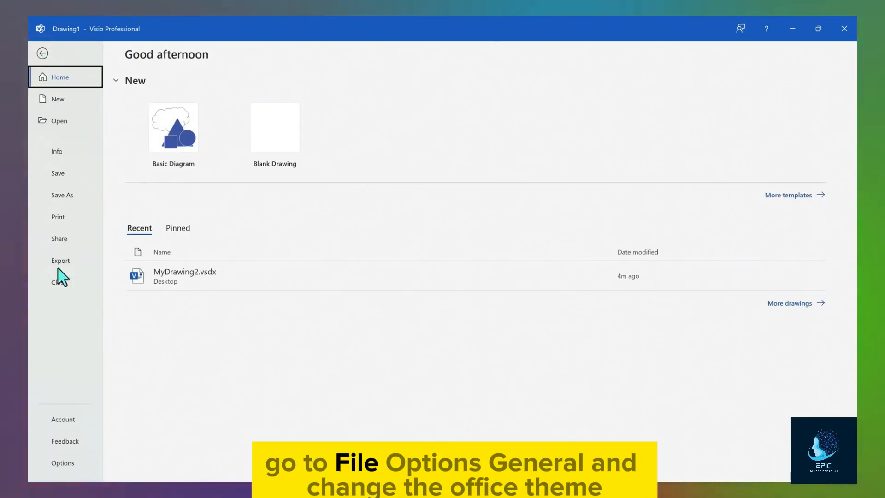
{"action": "left_click", "coordinate": [64, 463]}
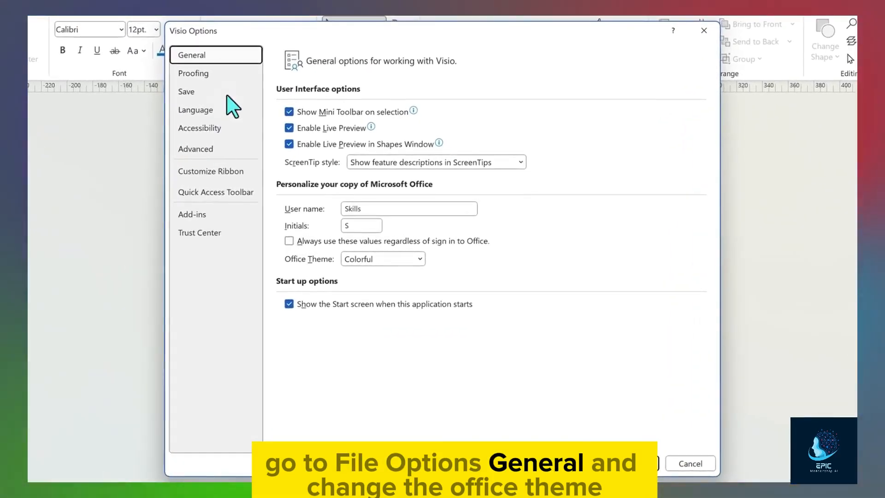
{"action": "left_click", "coordinate": [420, 259]}
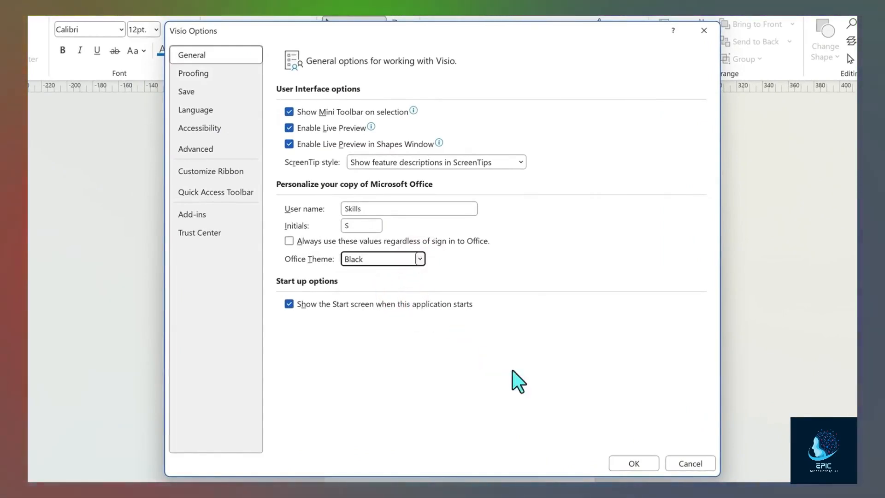
{"action": "left_click", "coordinate": [635, 462]}
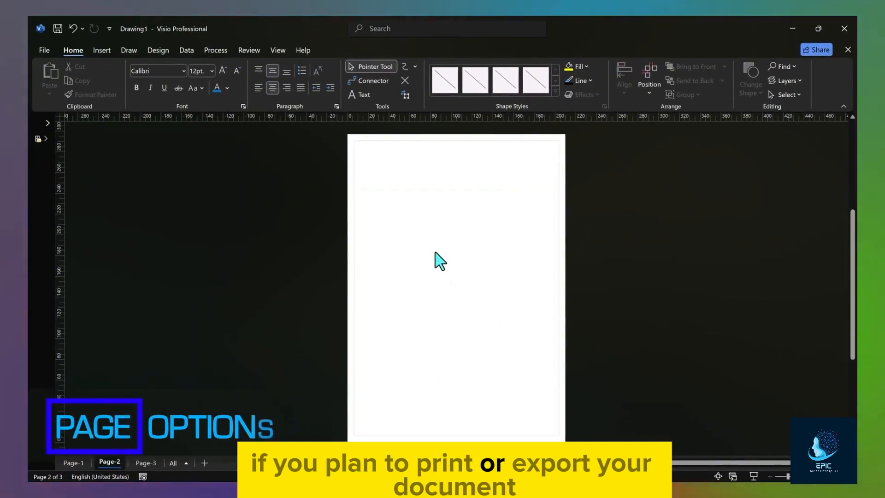
- Set the orientation of Page-2 to landscape, trying portrait again before settling on landscape
{"action": "left_click", "coordinate": [162, 46]}
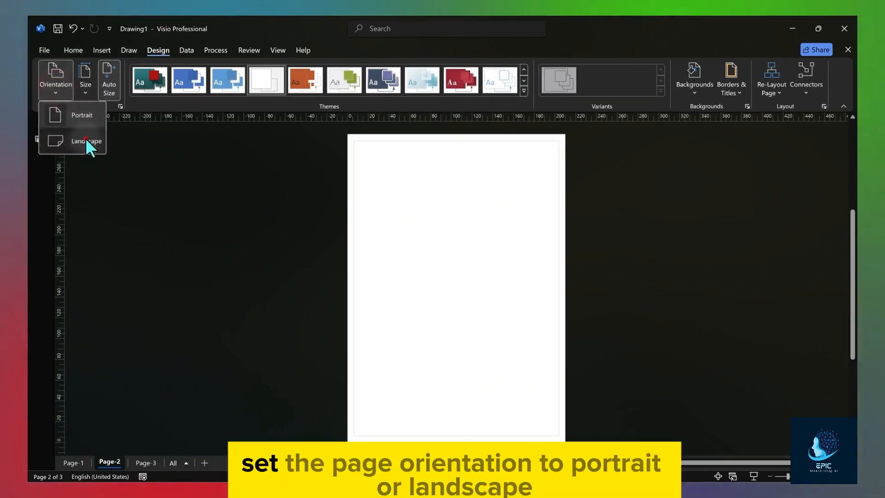
{"action": "left_click", "coordinate": [85, 141]}
{"action": "left_click", "coordinate": [65, 91]}
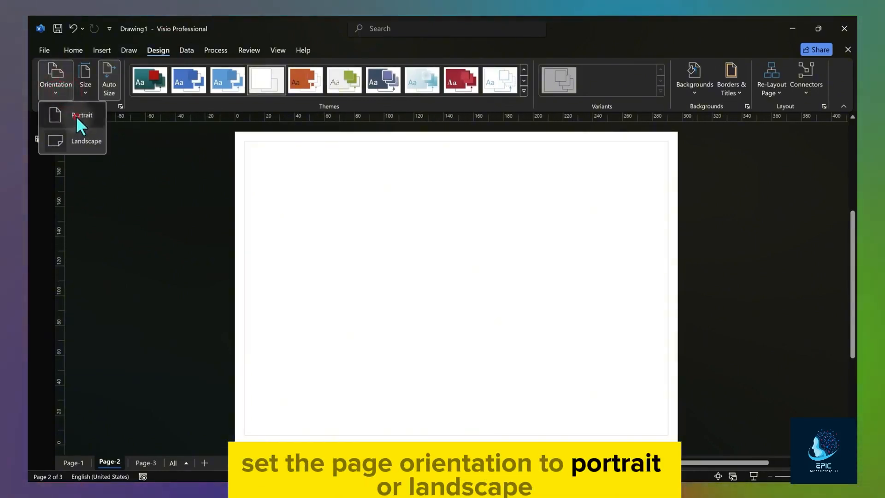
{"action": "left_click", "coordinate": [76, 117]}
{"action": "left_click", "coordinate": [65, 90]}
{"action": "left_click", "coordinate": [77, 140]}
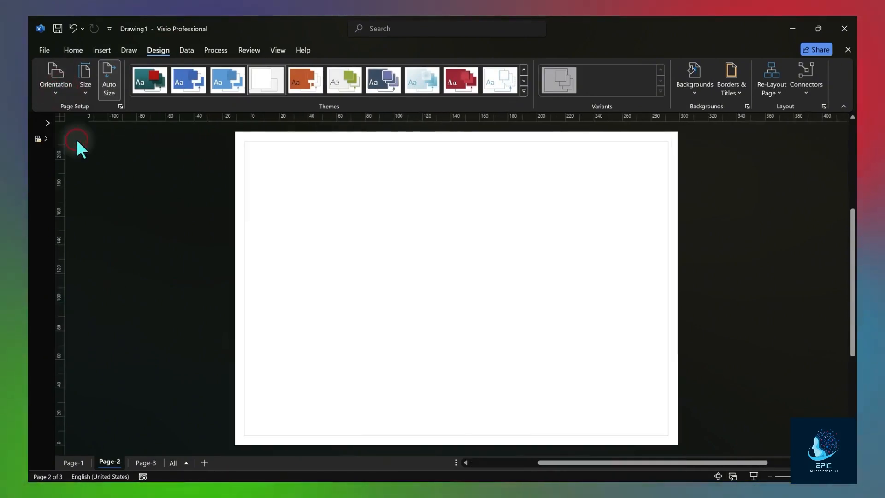
{"action": "left_click", "coordinate": [84, 85]}
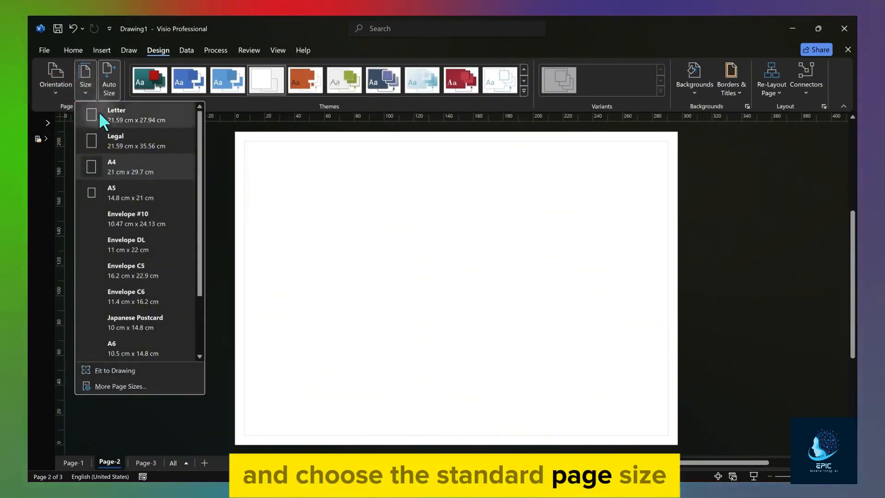
{"action": "scroll", "coordinate": [143, 313], "scroll_direction": "down", "scroll_amount": 2}
{"action": "scroll", "coordinate": [142, 313], "scroll_direction": "up", "scroll_amount": 2}
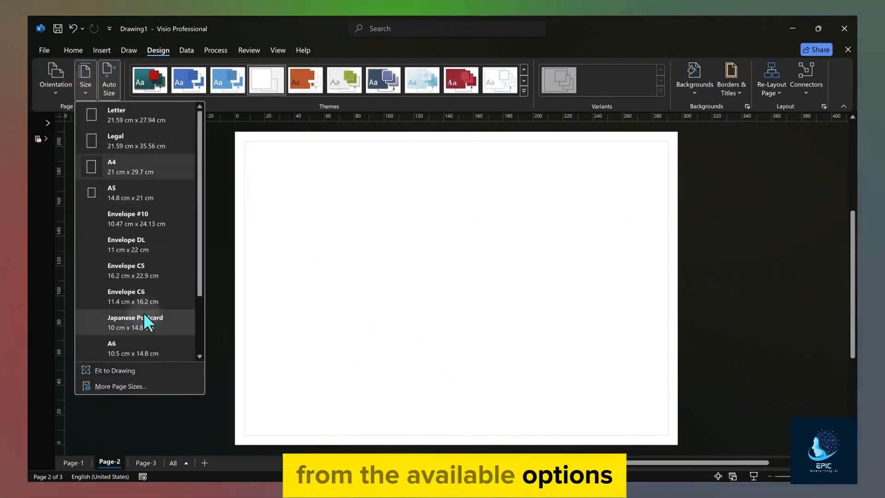
{"action": "left_click", "coordinate": [126, 95]}
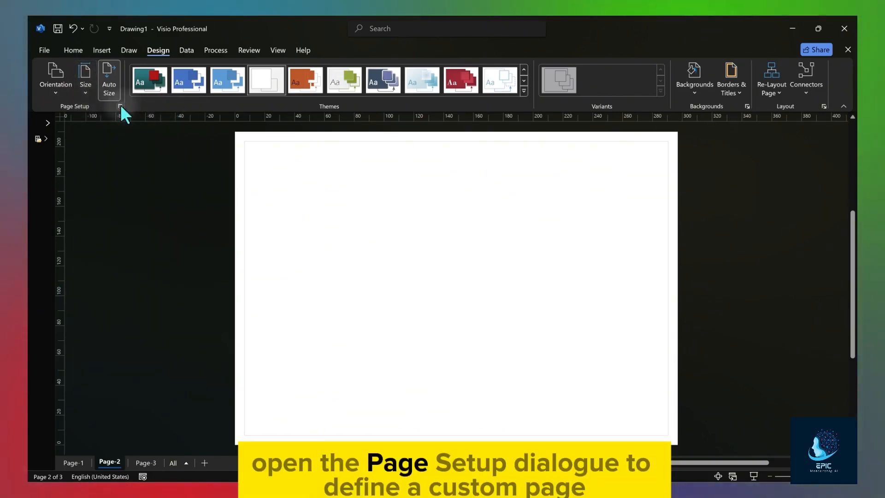
- Try the custom page size option in the page setup and return to letting Visio expand the page as needed
{"action": "left_click", "coordinate": [119, 106]}
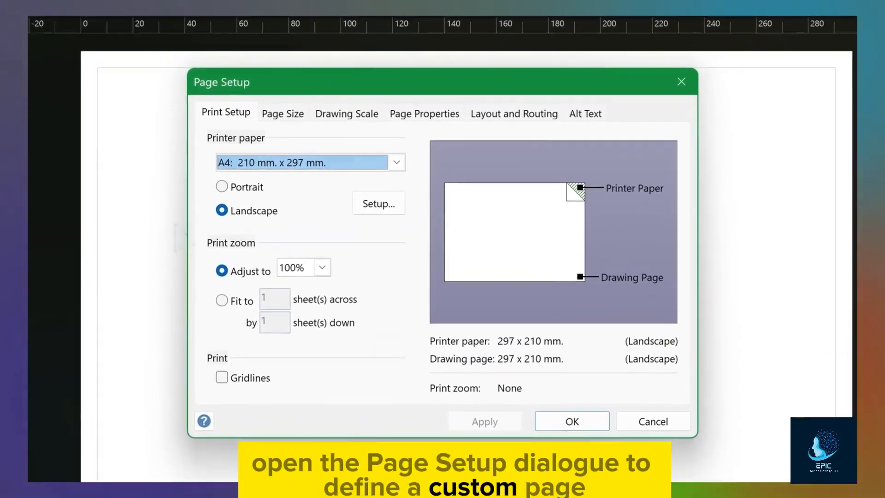
{"action": "left_click", "coordinate": [284, 116]}
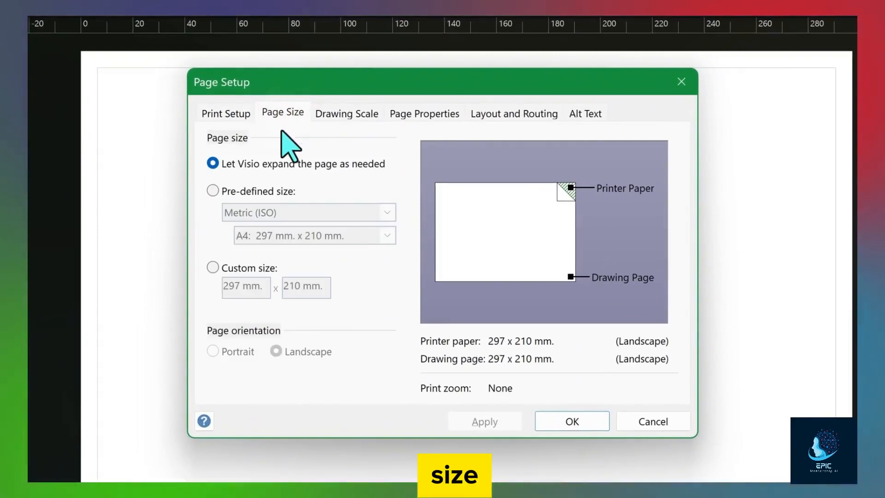
{"action": "left_click", "coordinate": [213, 267]}
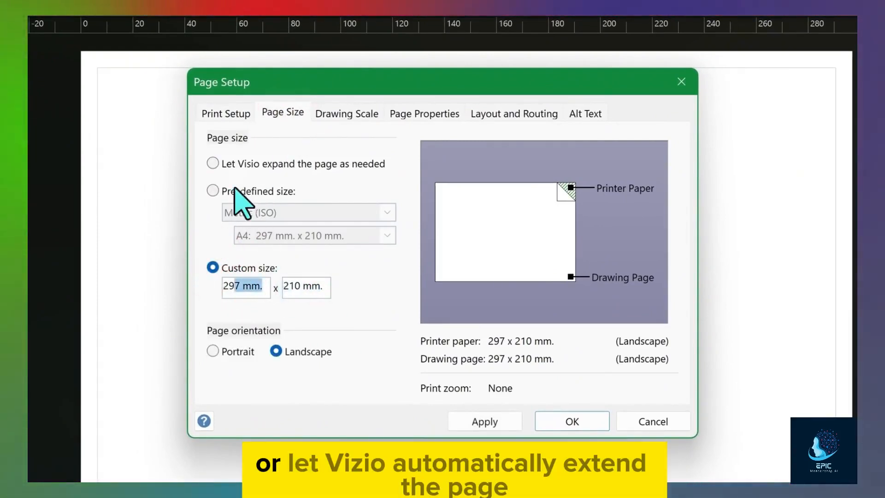
{"action": "left_click", "coordinate": [213, 164]}
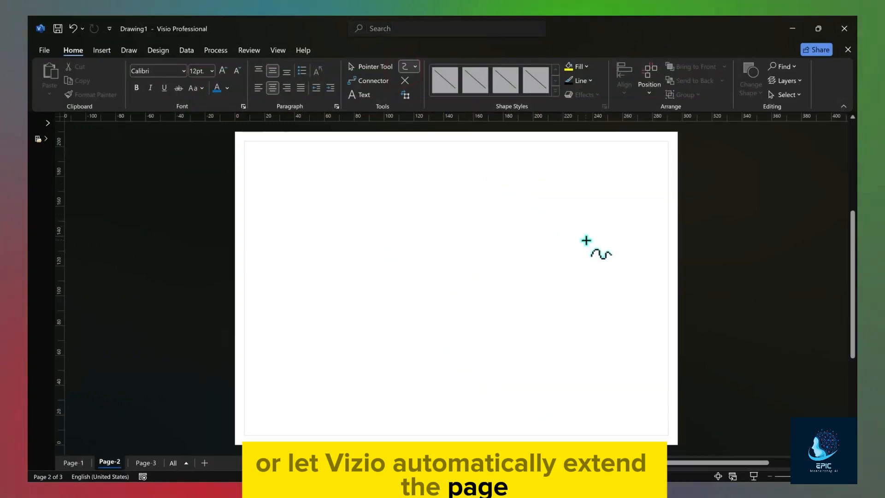
- Draw a freeform curve on Page-2 that runs past the page's right border
{"action": "left_click", "coordinate": [586, 240]}
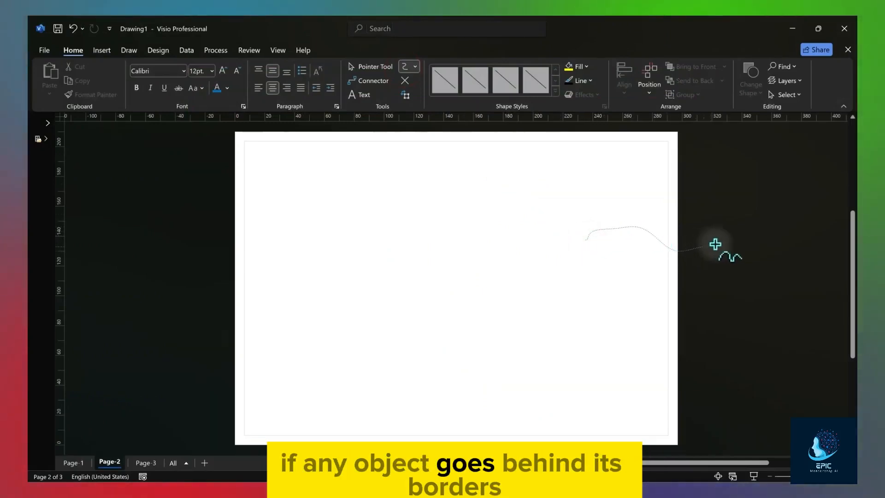
{"action": "left_click_drag", "start_coordinate": [736, 232], "coordinate": [736, 232]}
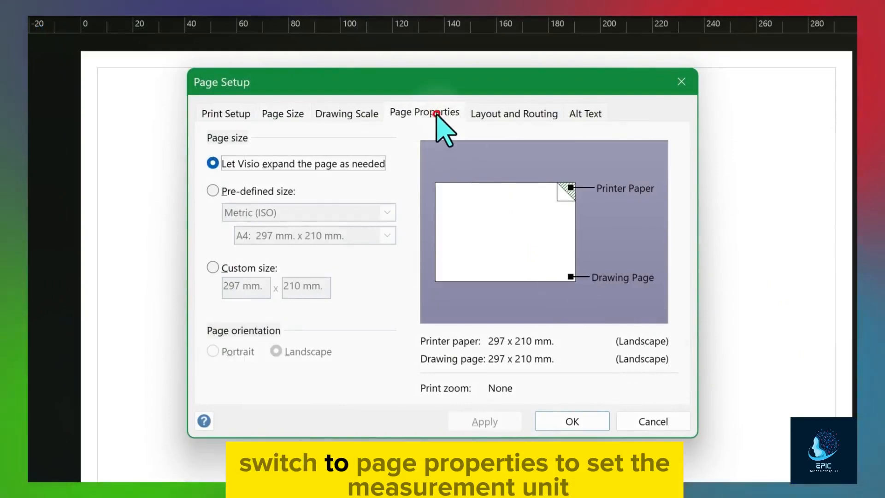
- Set the measurement units of Page-2 to centimeters in the page properties
{"action": "left_click", "coordinate": [425, 115]}
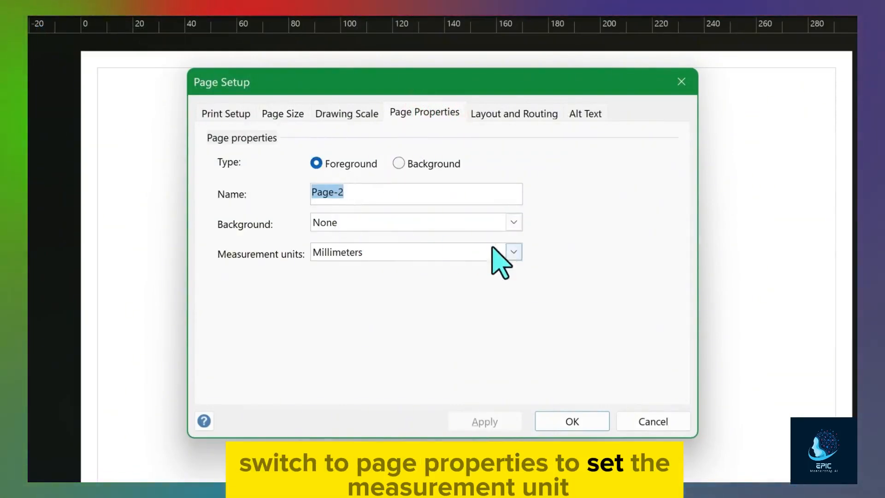
{"action": "left_click", "coordinate": [514, 251]}
{"action": "left_click_drag", "start_coordinate": [517, 380], "coordinate": [520, 358]}
{"action": "left_click", "coordinate": [436, 337]}
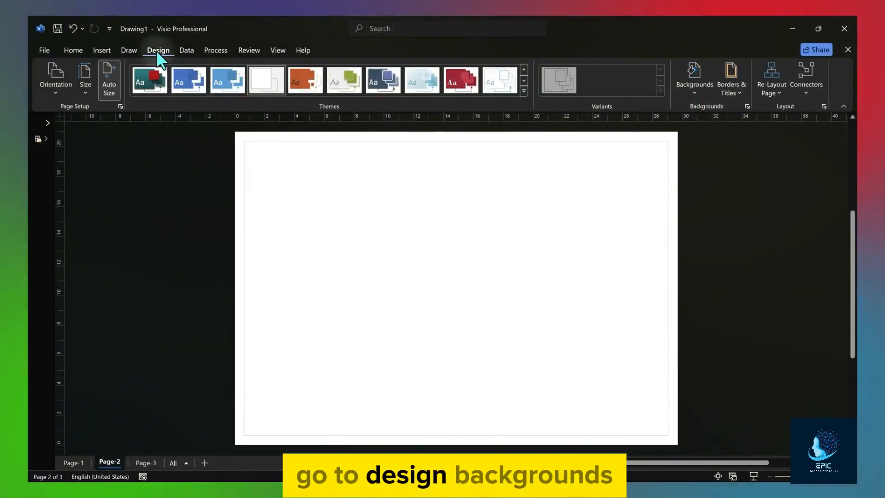
- Apply the gray gradient background with the diagonal shaded area to Page-2
{"action": "left_click", "coordinate": [695, 88]}
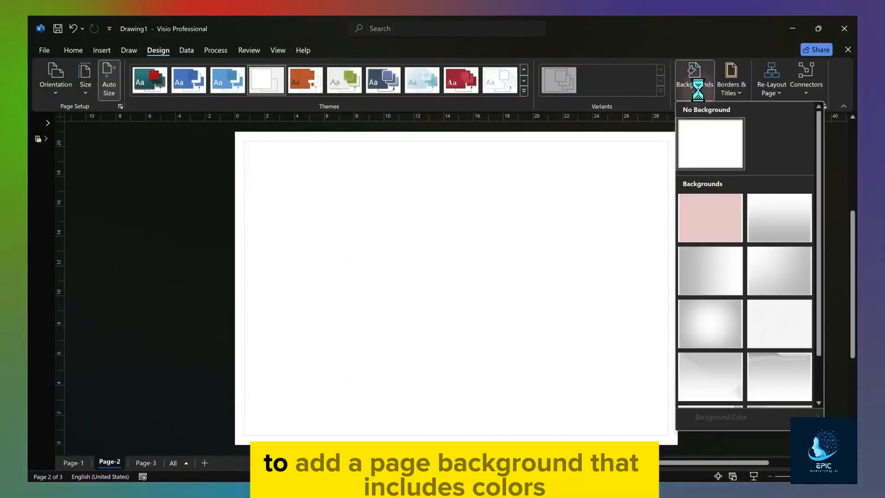
{"action": "scroll", "coordinate": [698, 91], "scroll_direction": "down", "scroll_amount": 1}
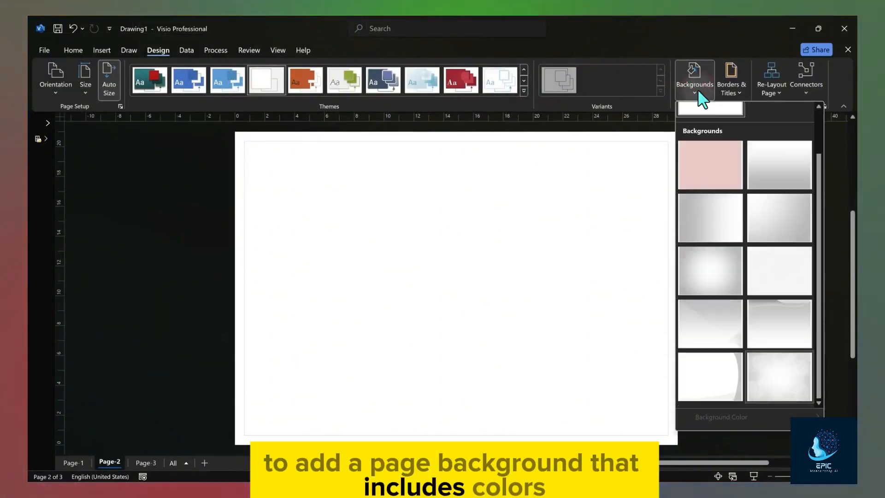
{"action": "left_click", "coordinate": [720, 319]}
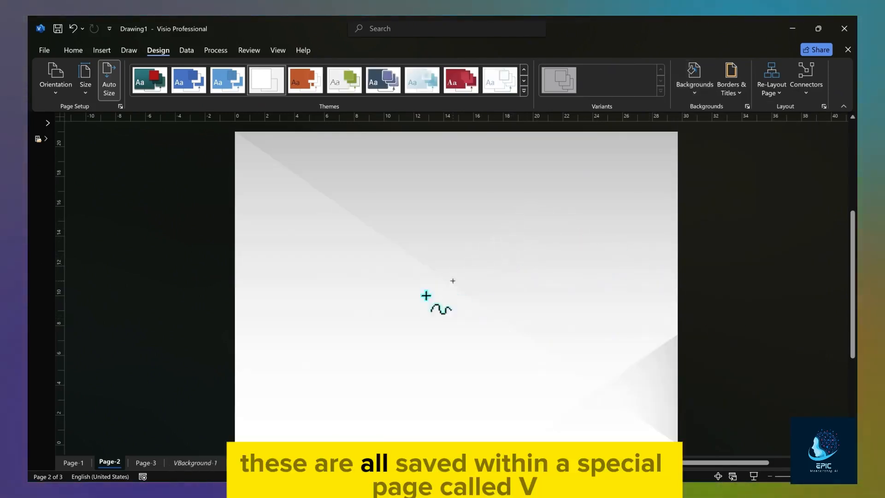
- View the VBackground-1 page and compare it with Page-1, Page-2 and Page-3
{"action": "left_click", "coordinate": [205, 463]}
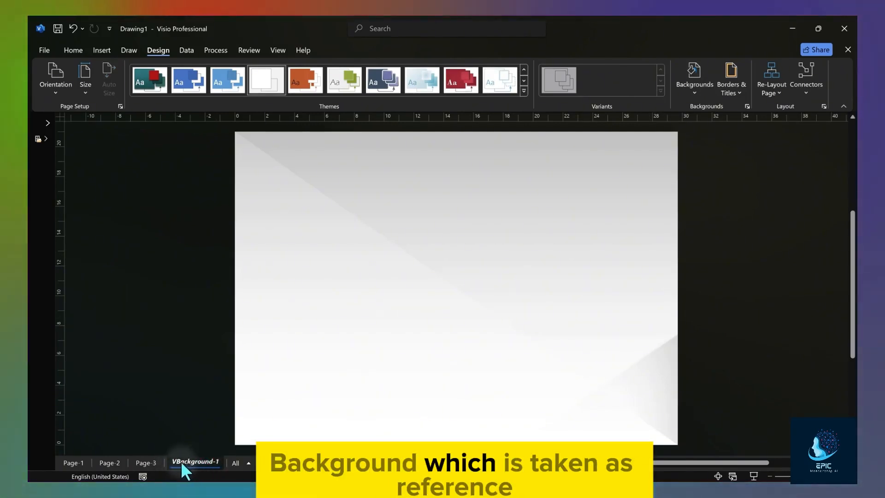
{"action": "left_click", "coordinate": [147, 462]}
{"action": "left_click", "coordinate": [111, 462]}
{"action": "left_click", "coordinate": [78, 462]}
{"action": "left_click", "coordinate": [108, 461]}
{"action": "left_click", "coordinate": [147, 462]}
{"action": "left_click", "coordinate": [198, 460]}
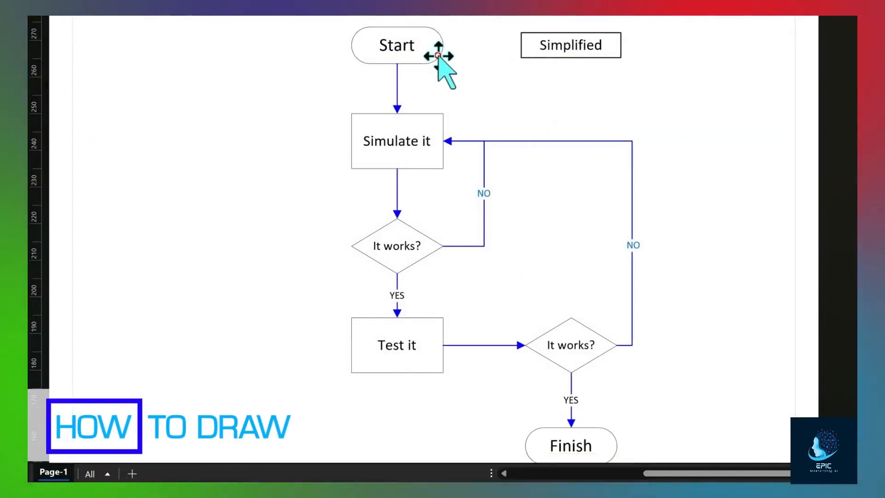
- Examine the flowchart's shapes, its connectors and the Simplified text box by selecting them individually
{"action": "left_click", "coordinate": [438, 58]}
{"action": "left_click", "coordinate": [443, 124]}
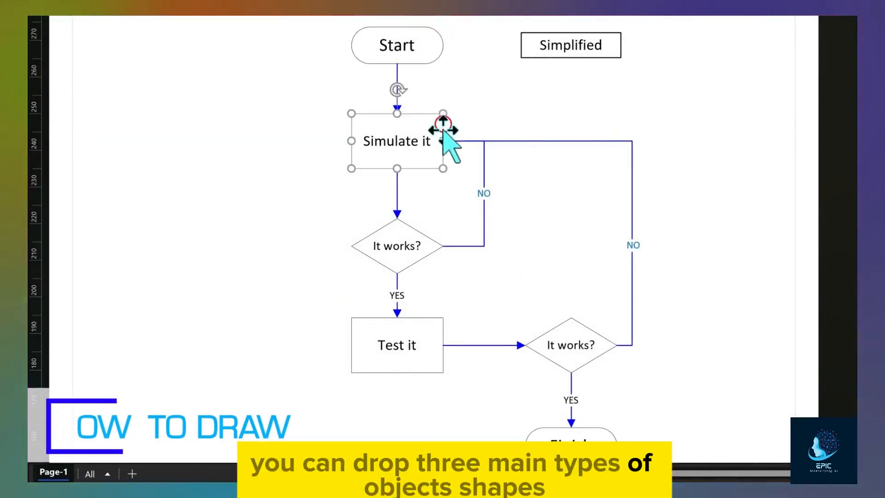
{"action": "left_click", "coordinate": [422, 236]}
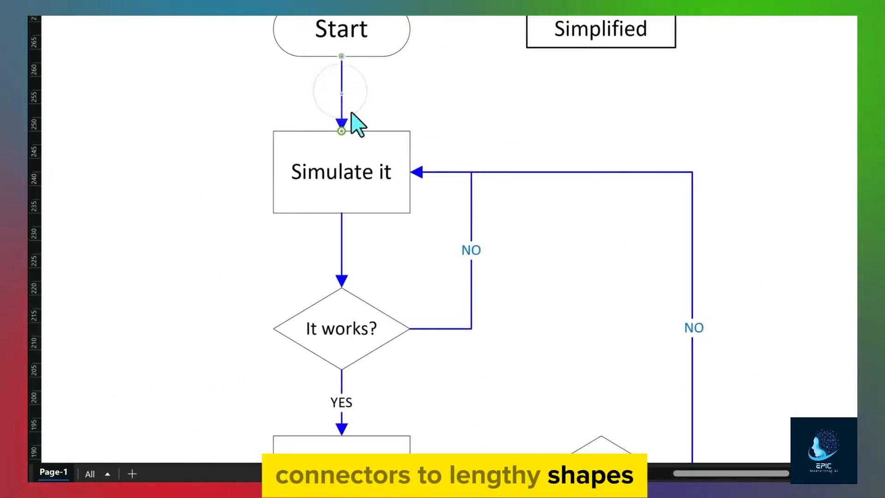
{"action": "left_click", "coordinate": [440, 172]}
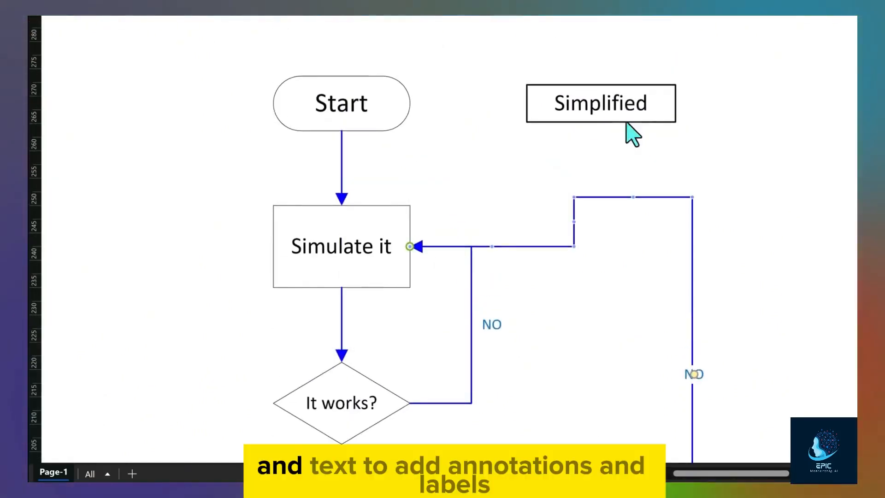
{"action": "mouse_move", "coordinate": [625, 119]}
{"action": "left_mouse_down"}
{"action": "mouse_move", "coordinate": [580, 133]}
{"action": "mouse_move", "coordinate": [619, 136]}
{"action": "mouse_move", "coordinate": [622, 112]}
{"action": "mouse_move", "coordinate": [627, 123]}
{"action": "left_mouse_up"}
{"action": "scroll", "coordinate": [641, 280], "scroll_direction": "down", "scroll_amount": 2}
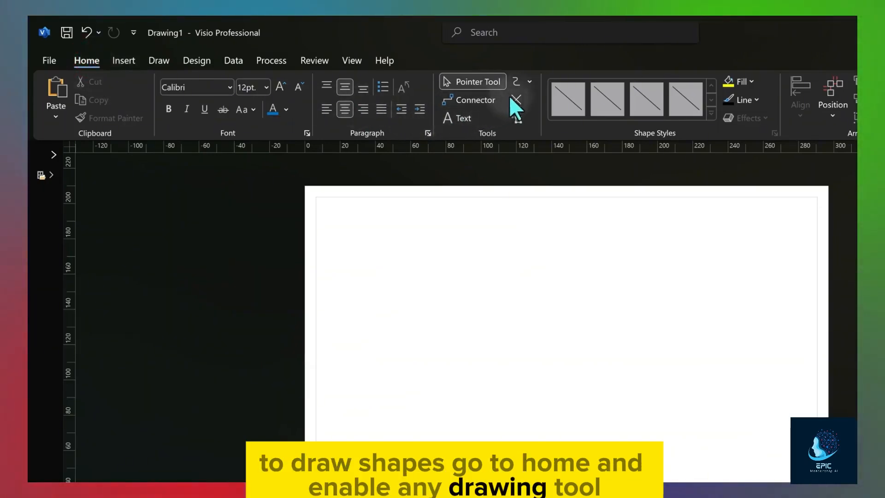
- Draw a rectangle about 43 by 29 mm near the page's upper-left corner and a slanted line about 39 mm long beside it
{"action": "left_click", "coordinate": [530, 81]}
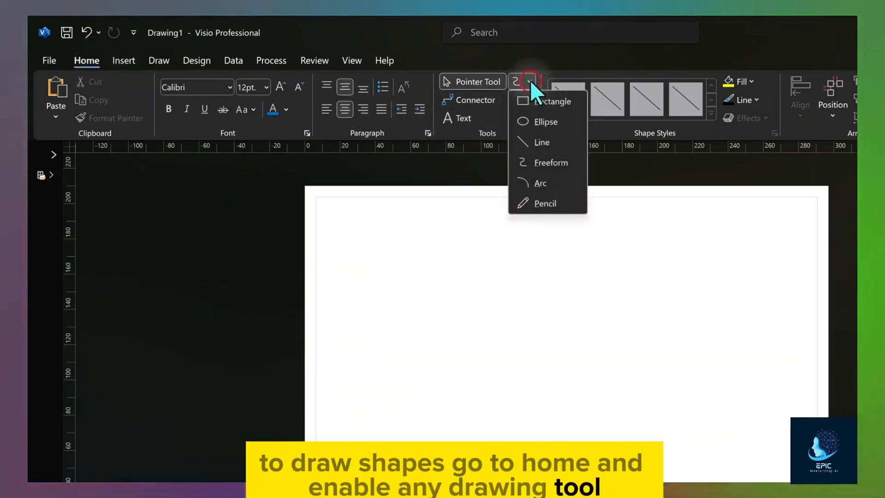
{"action": "left_click", "coordinate": [557, 99]}
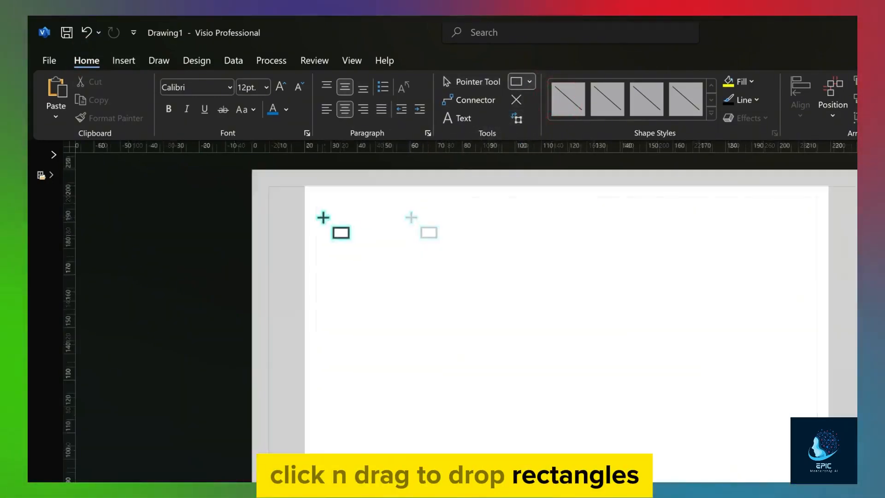
{"action": "left_click_drag", "start_coordinate": [322, 216], "coordinate": [419, 282]}
{"action": "left_click_drag", "start_coordinate": [488, 227], "coordinate": [578, 275]}
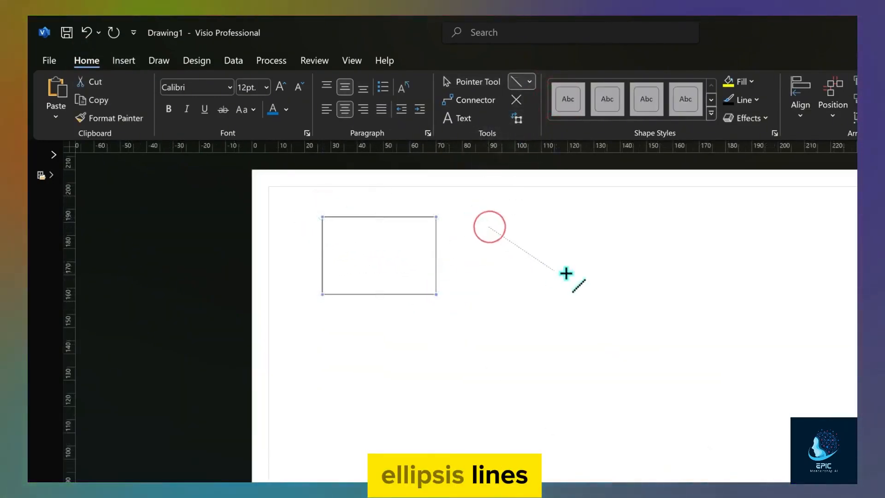
- Draw an arc beyond the slanted line and a circle about 27 mm in diameter below the rectangle
{"action": "left_click", "coordinate": [529, 81]}
{"action": "left_click", "coordinate": [541, 183]}
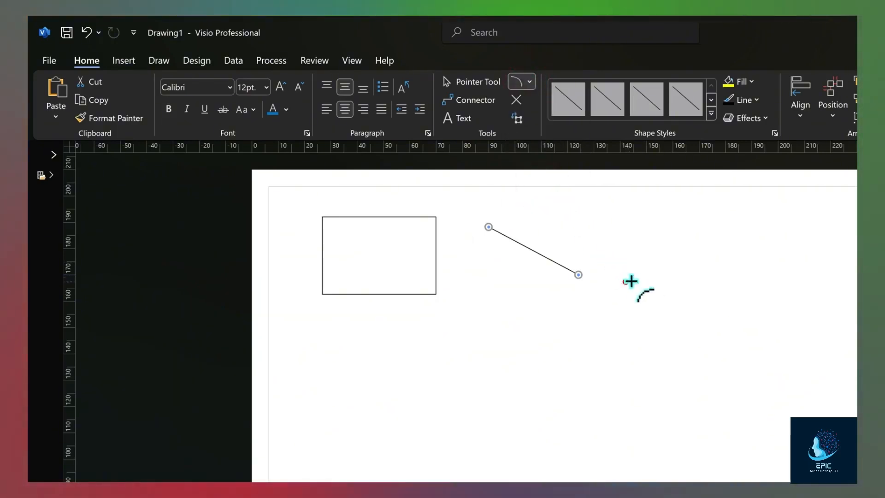
{"action": "left_click", "coordinate": [530, 82]}
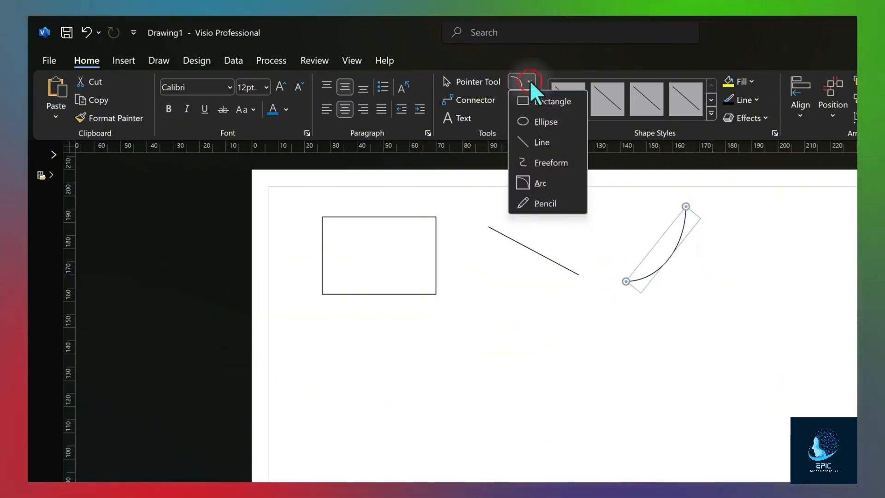
{"action": "left_click", "coordinate": [542, 121]}
{"action": "left_click_drag", "start_coordinate": [411, 388], "coordinate": [436, 355]}
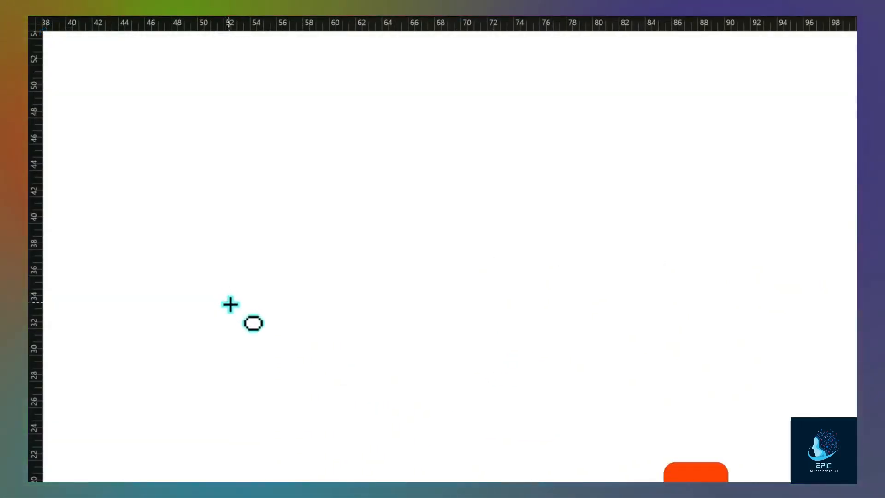
{"action": "left_click_drag", "start_coordinate": [229, 303], "coordinate": [261, 280]}
{"action": "left_click_drag", "start_coordinate": [340, 246], "coordinate": [398, 193]}
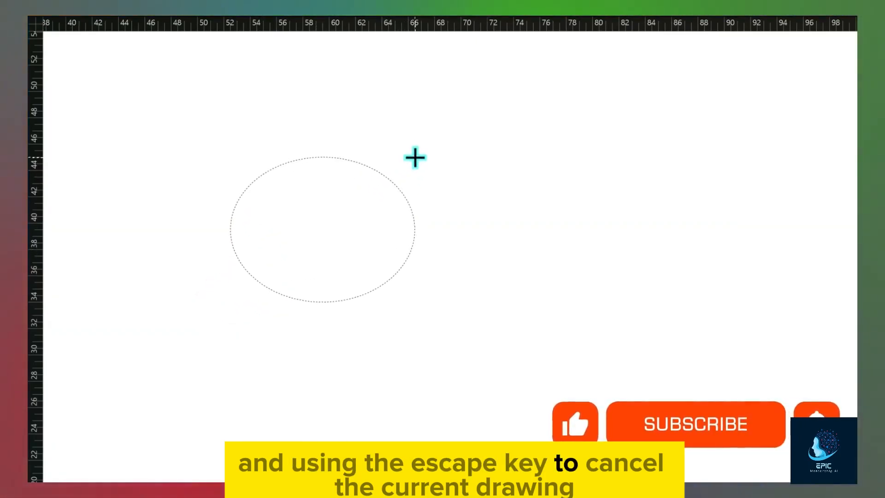
{"action": "key", "text": "Escape"}
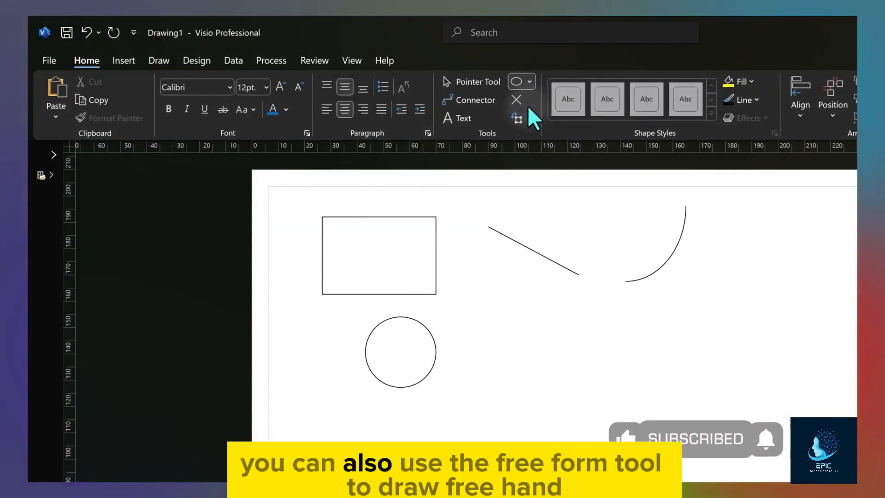
- Draw a wavy freeform curve below the line and arc, and move its nodes to reshape the middle waves
{"action": "left_click", "coordinate": [530, 82]}
{"action": "left_click", "coordinate": [567, 162]}
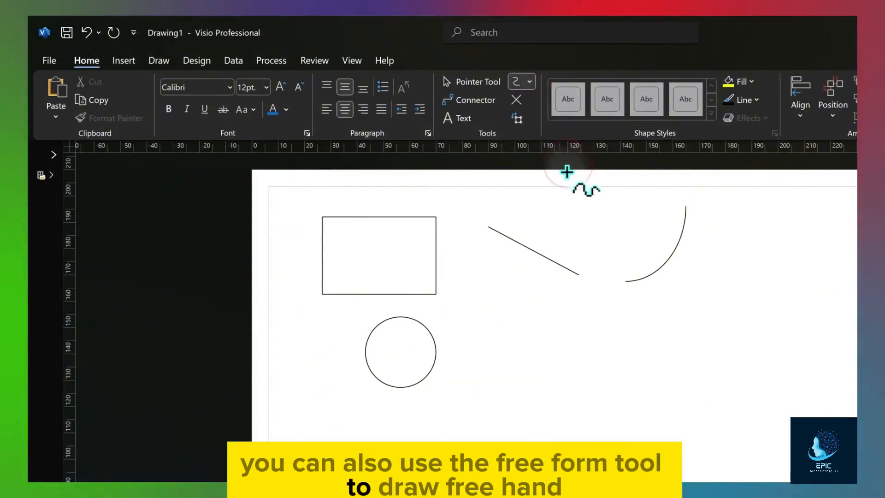
{"action": "left_click_drag", "start_coordinate": [676, 317], "coordinate": [778, 278]}
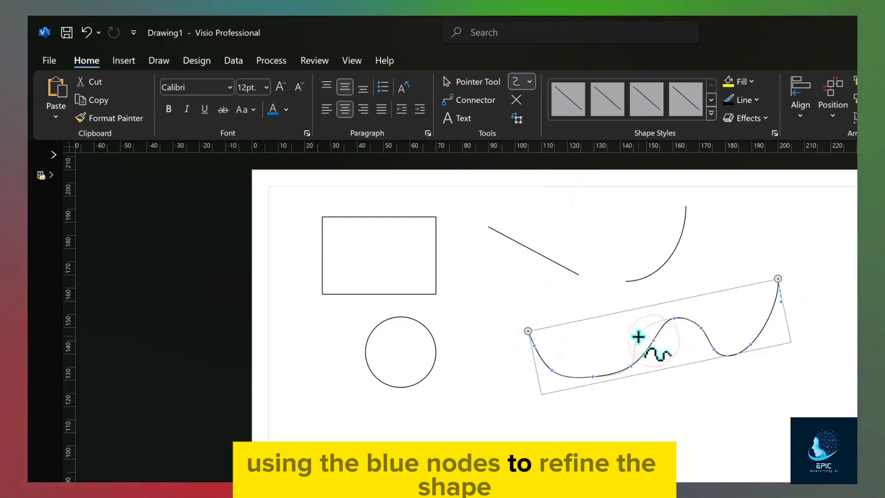
{"action": "left_click_drag", "start_coordinate": [672, 325], "coordinate": [669, 345]}
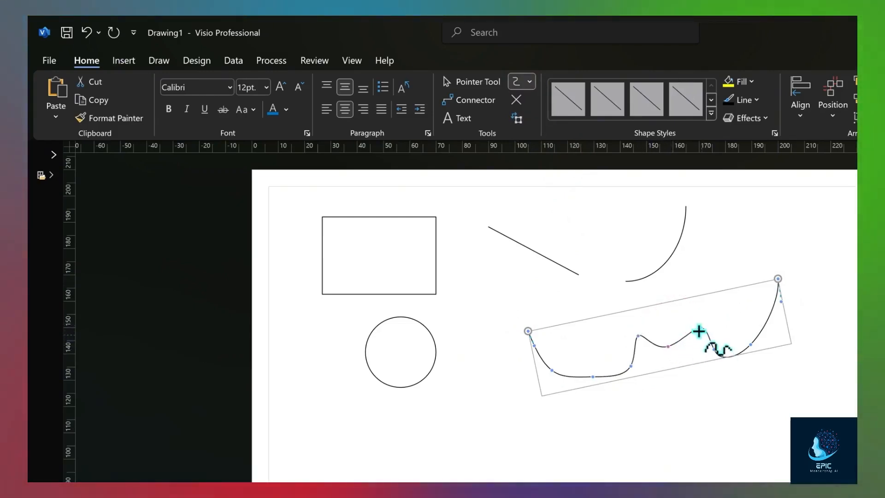
- Draw a wavy red pen stroke below the circle and a yellow highlighter zigzag from the circle across the freeform curve
{"action": "left_click", "coordinate": [158, 62]}
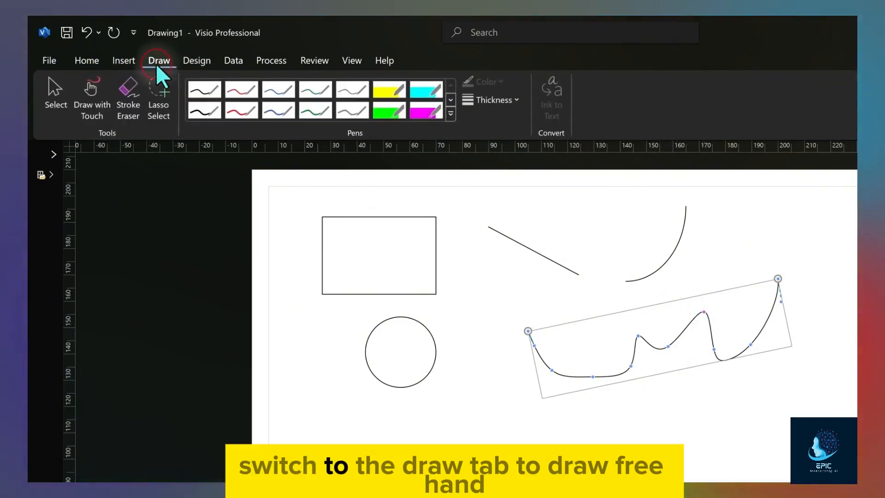
{"action": "left_click", "coordinate": [248, 90]}
{"action": "left_click_drag", "start_coordinate": [371, 429], "coordinate": [487, 415]}
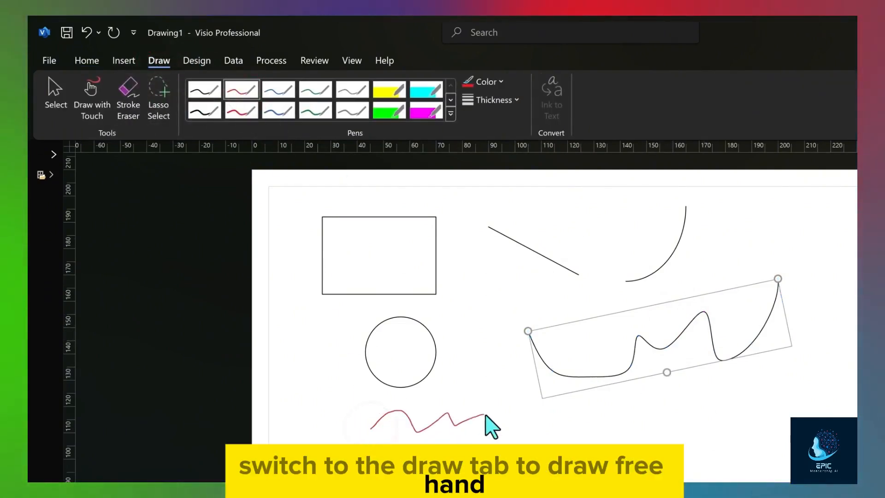
{"action": "left_click", "coordinate": [392, 89]}
{"action": "mouse_move", "coordinate": [401, 336]}
{"action": "left_mouse_down"}
{"action": "mouse_move", "coordinate": [577, 403]}
{"action": "mouse_move", "coordinate": [633, 406]}
{"action": "left_mouse_up"}
- Set the highlighter to red with 10 pt thickness and draw a zigzag stroke at the end of the freeform curve
{"action": "left_click", "coordinate": [501, 82]}
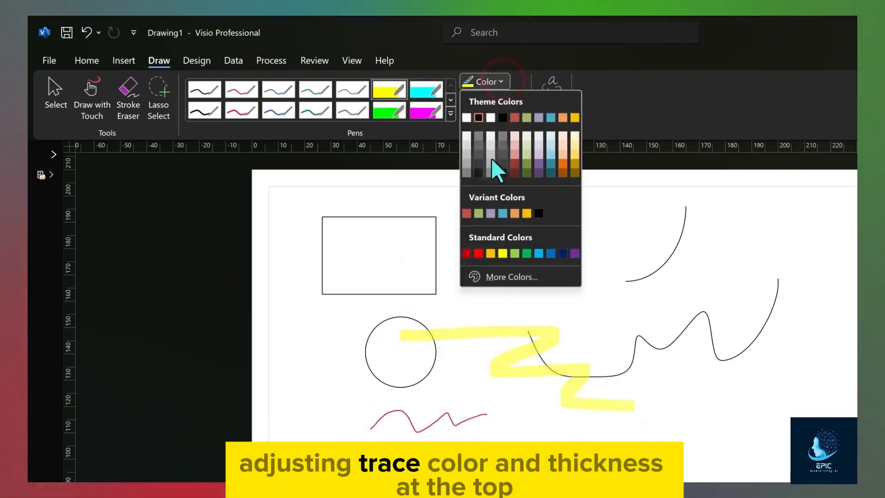
{"action": "left_click", "coordinate": [479, 253]}
{"action": "left_click", "coordinate": [507, 100]}
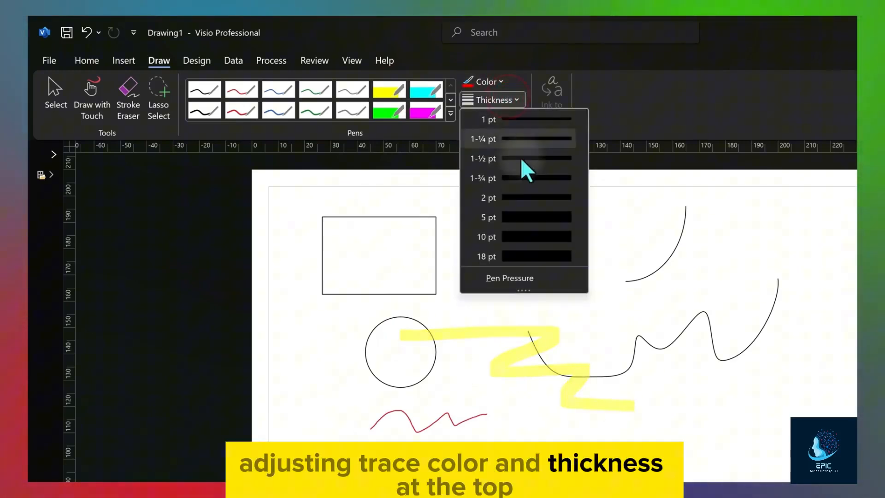
{"action": "left_click", "coordinate": [519, 236]}
{"action": "mouse_move", "coordinate": [741, 296]}
{"action": "left_mouse_down"}
{"action": "mouse_move", "coordinate": [806, 336]}
{"action": "mouse_move", "coordinate": [853, 391]}
{"action": "mouse_move", "coordinate": [851, 385]}
{"action": "left_mouse_up"}
- Erase the yellow and red highlighter zigzags and the wavy red pen stroke with the Stroke Eraser
{"action": "left_click", "coordinate": [131, 106]}
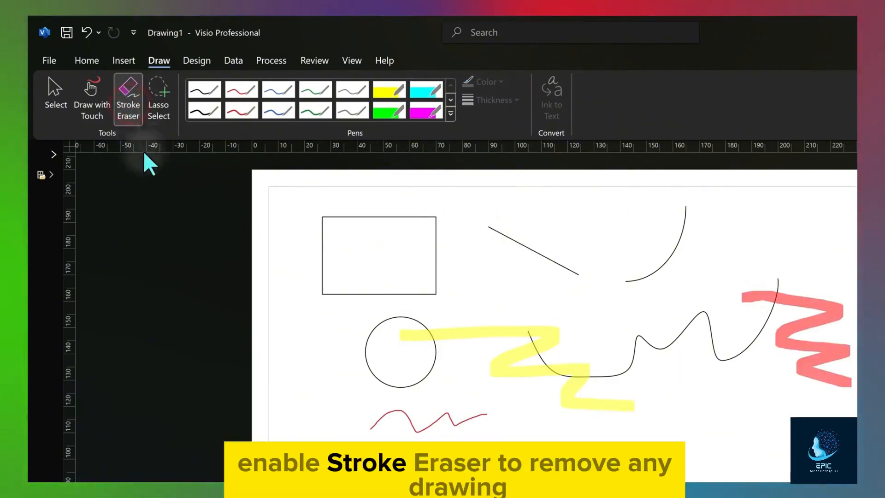
{"action": "left_click", "coordinate": [477, 335]}
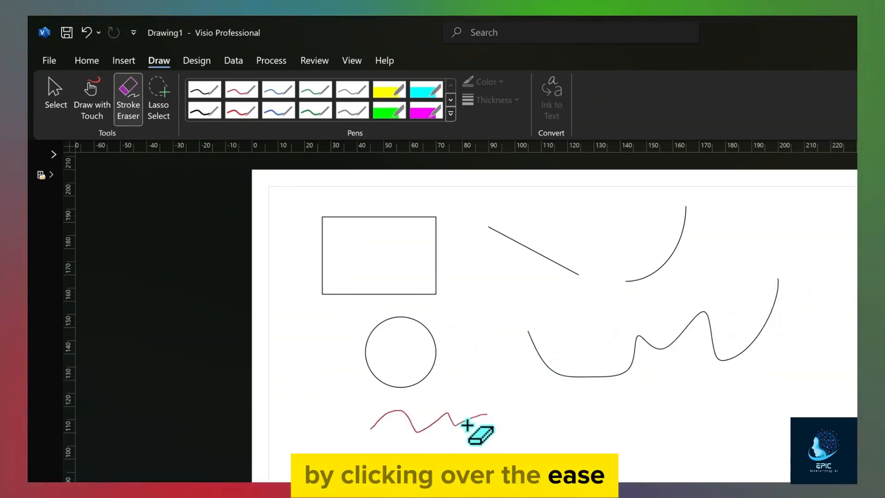
{"action": "left_click", "coordinate": [464, 422]}
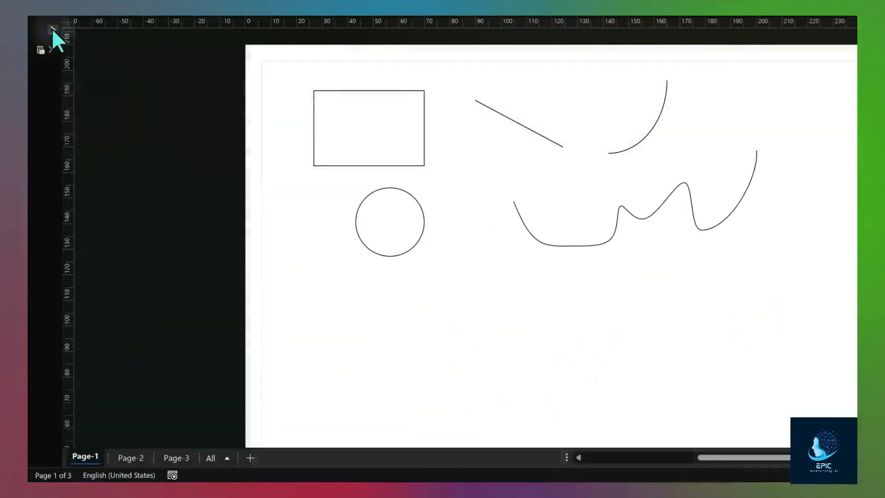
- Open the Basic Flowchart Shapes and Arrow Shapes stencils and place a striped block arrow below the circle
{"action": "left_click", "coordinate": [54, 155]}
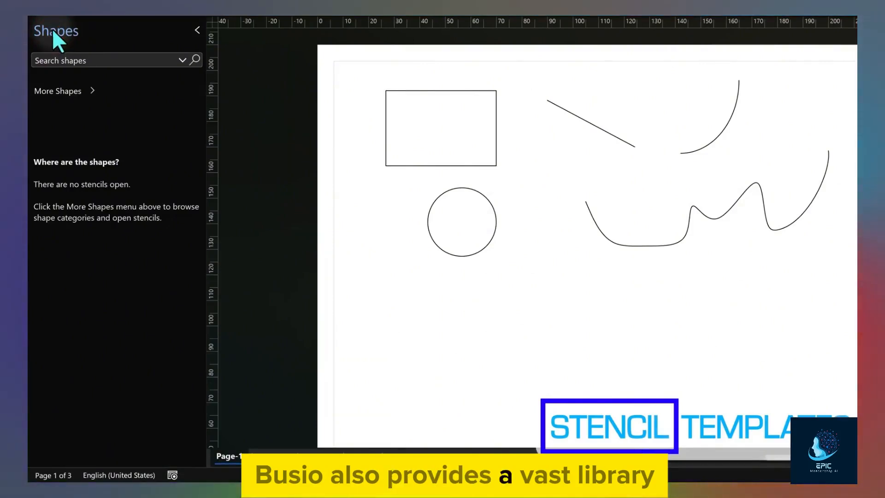
{"action": "left_click", "coordinate": [90, 87]}
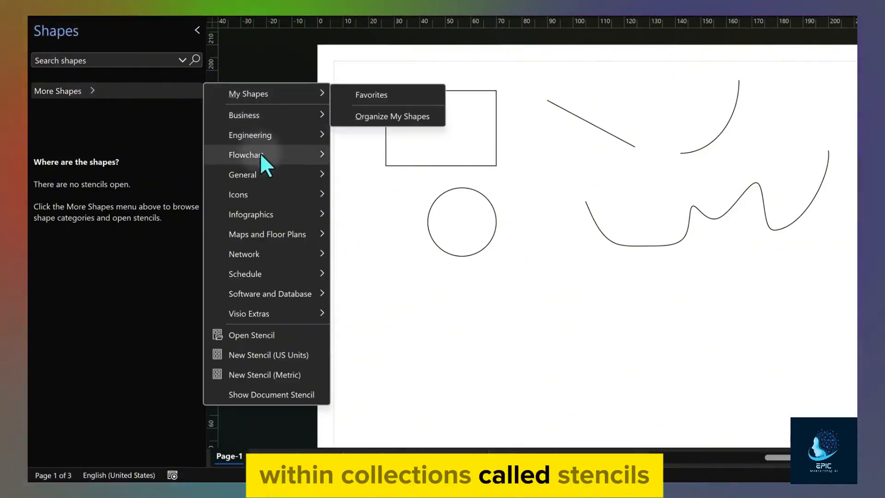
{"action": "mouse_move", "coordinate": [261, 153]}
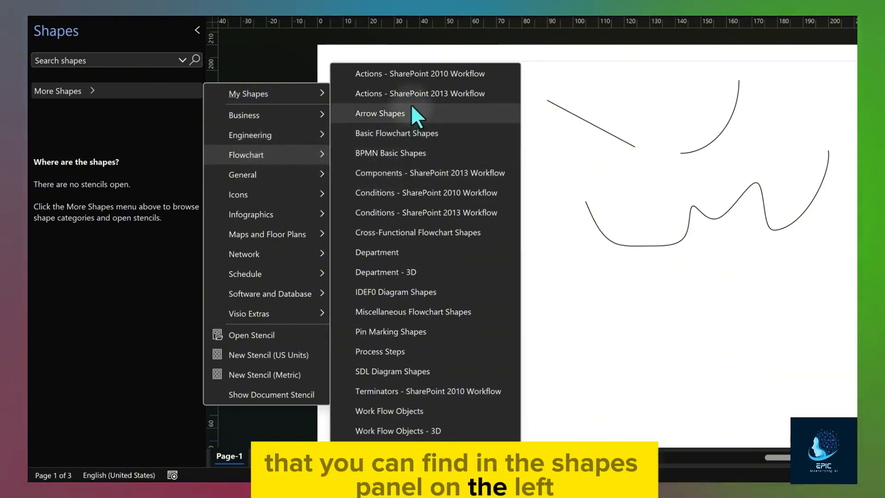
{"action": "left_click", "coordinate": [406, 134]}
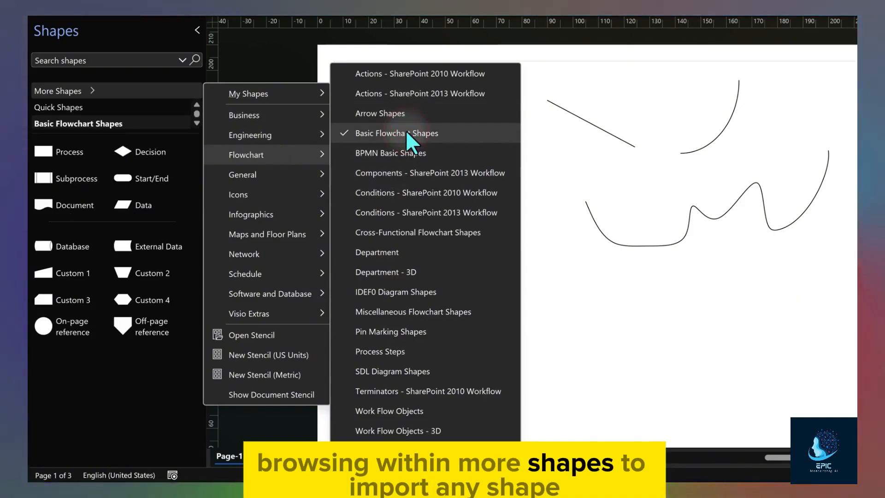
{"action": "left_click", "coordinate": [380, 113]}
{"action": "left_click_drag", "start_coordinate": [77, 298], "coordinate": [470, 310]}
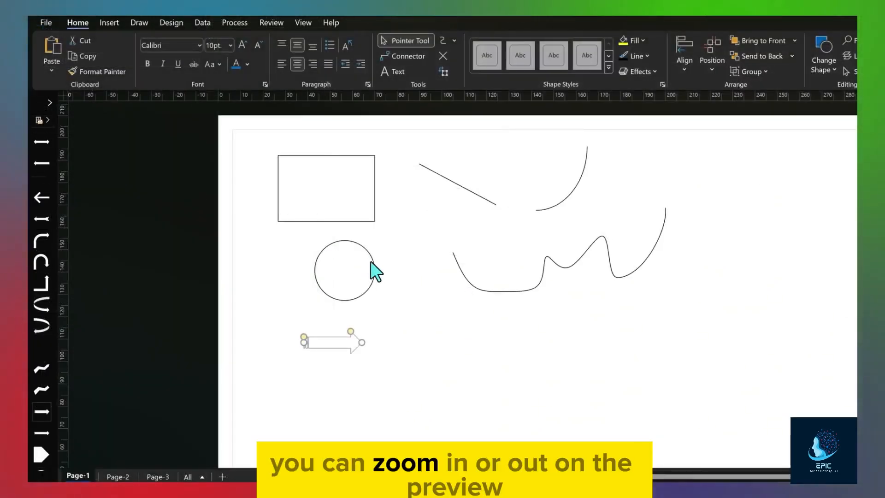
{"action": "left_click", "coordinate": [429, 310]}
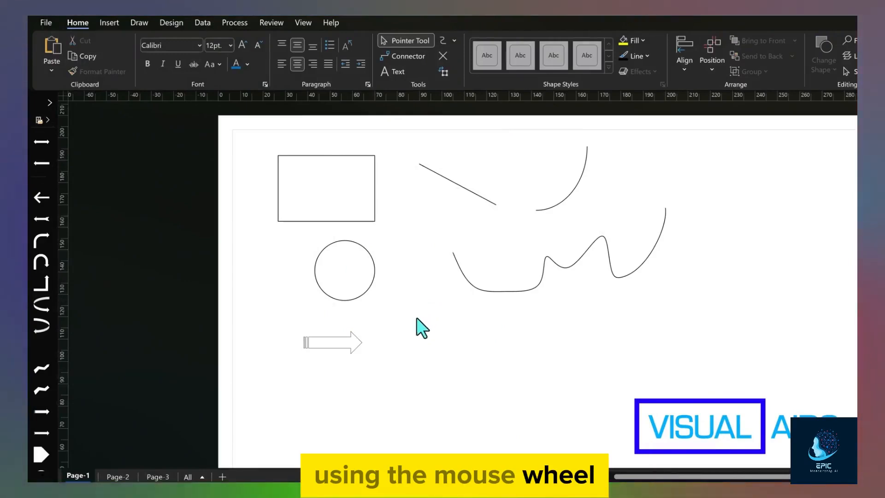
{"action": "scroll", "coordinate": [358, 358], "scroll_direction": "up", "scroll_amount": 2}
{"action": "scroll", "coordinate": [353, 357], "scroll_direction": "up", "scroll_amount": 1}
{"action": "scroll", "coordinate": [351, 364], "scroll_direction": "down", "scroll_amount": 5}
{"action": "scroll", "coordinate": [356, 239], "scroll_direction": "up", "scroll_amount": 2}
{"action": "scroll", "coordinate": [353, 233], "scroll_direction": "down", "scroll_amount": 4}
{"action": "scroll", "coordinate": [336, 230], "scroll_direction": "up", "scroll_amount": 1}
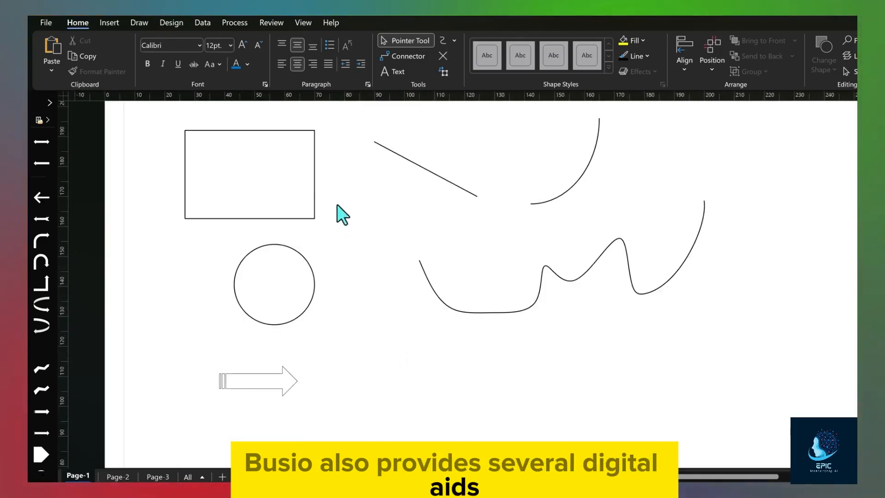
- Toggle the ruler off and on again, and the grid on and off again
{"action": "left_click", "coordinate": [302, 22]}
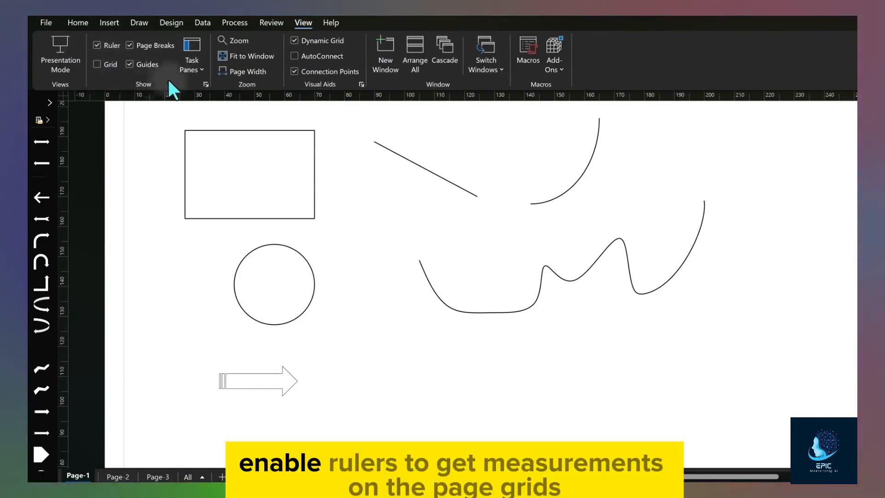
{"action": "left_click", "coordinate": [96, 45]}
{"action": "left_click", "coordinate": [96, 45]}
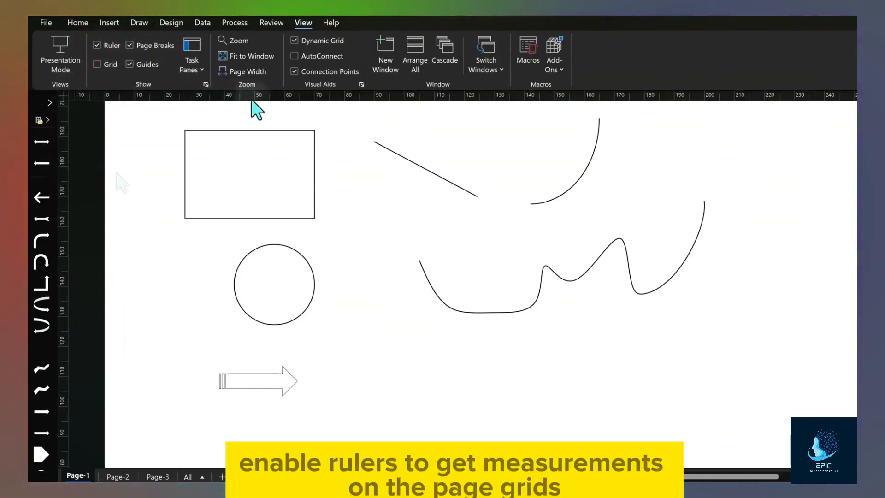
{"action": "left_click", "coordinate": [96, 64]}
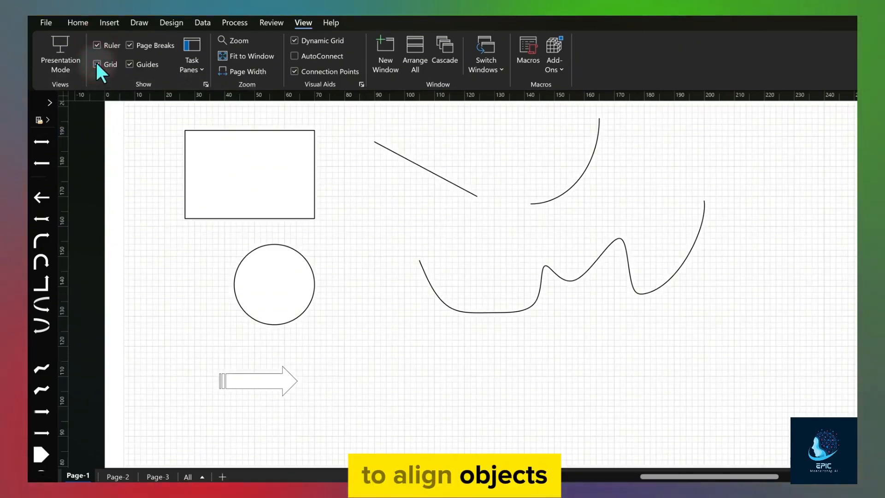
{"action": "left_click", "coordinate": [97, 64]}
- Hide the page breaks and show them again to check the margin line inside the page border
{"action": "left_click", "coordinate": [130, 45]}
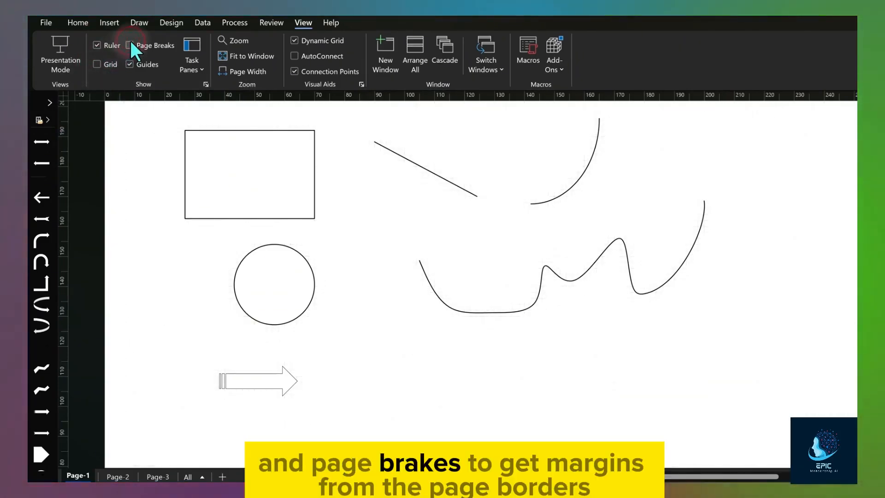
{"action": "left_click", "coordinate": [130, 45]}
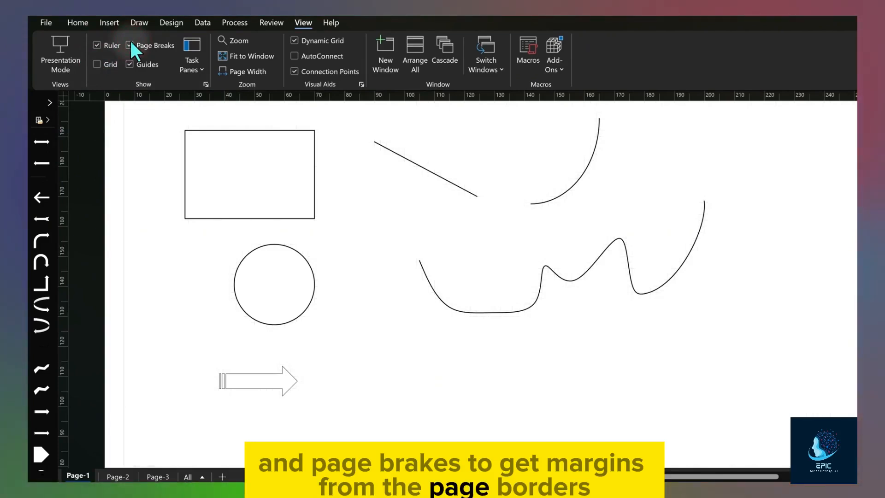
{"action": "left_click", "coordinate": [123, 144]}
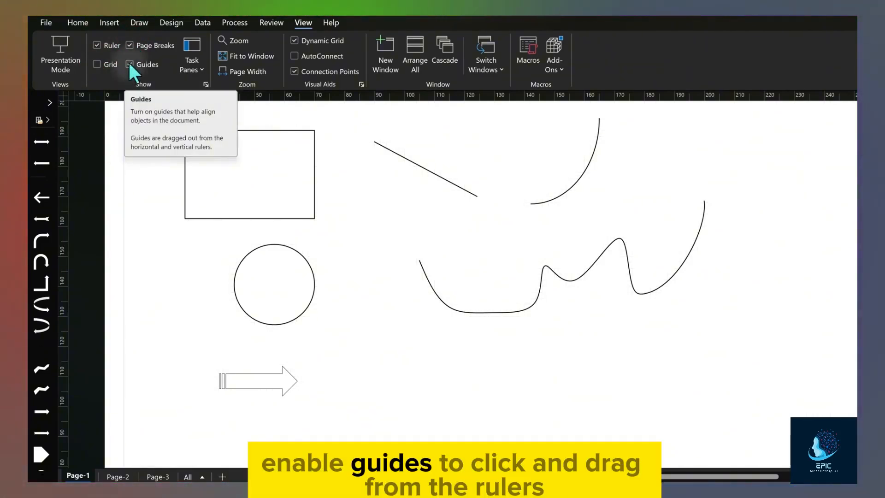
- Add a horizontal guide at about 155 mm between rectangle and circle, and a vertical guide at about 80 mm
{"action": "left_click_drag", "start_coordinate": [262, 95], "coordinate": [247, 236]}
{"action": "left_click_drag", "start_coordinate": [62, 234], "coordinate": [347, 225]}
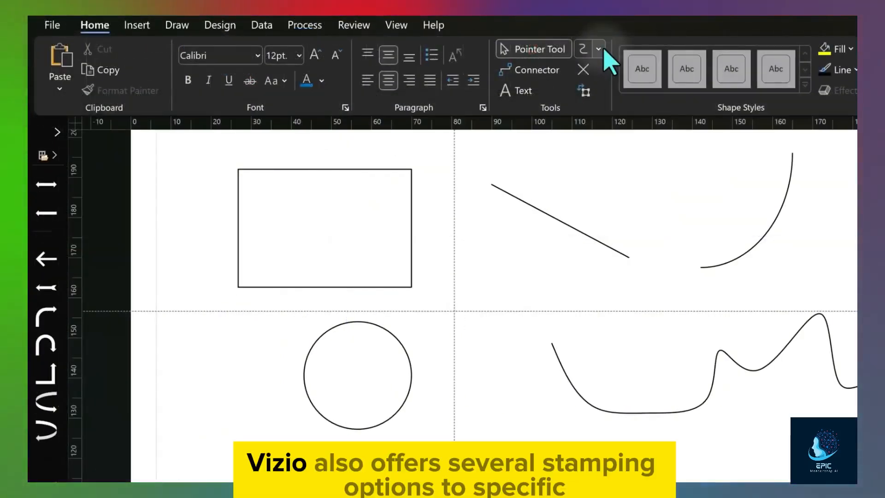
- Try drawing lines that snap to the guides with the Line tool, and open the Visual Aids snap and glue settings
{"action": "left_click", "coordinate": [601, 46]}
{"action": "left_click", "coordinate": [604, 119]}
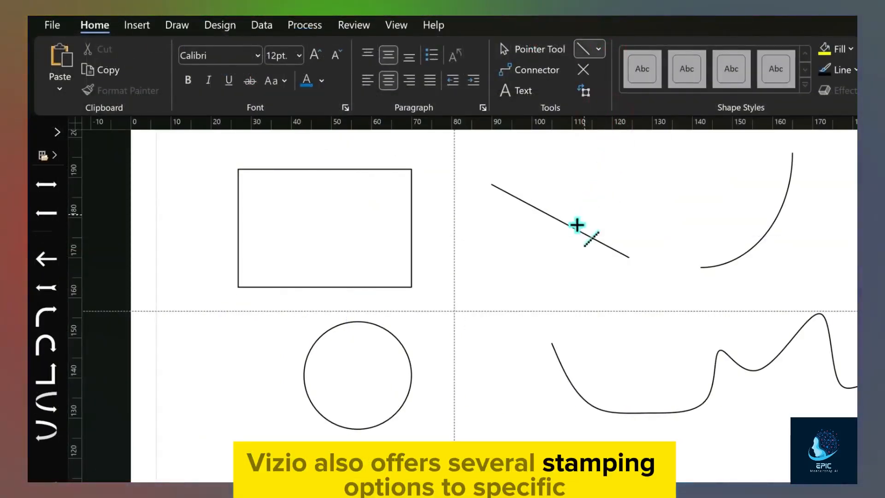
{"action": "left_click_drag", "start_coordinate": [520, 275], "coordinate": [405, 49]}
{"action": "left_click", "coordinate": [396, 24]}
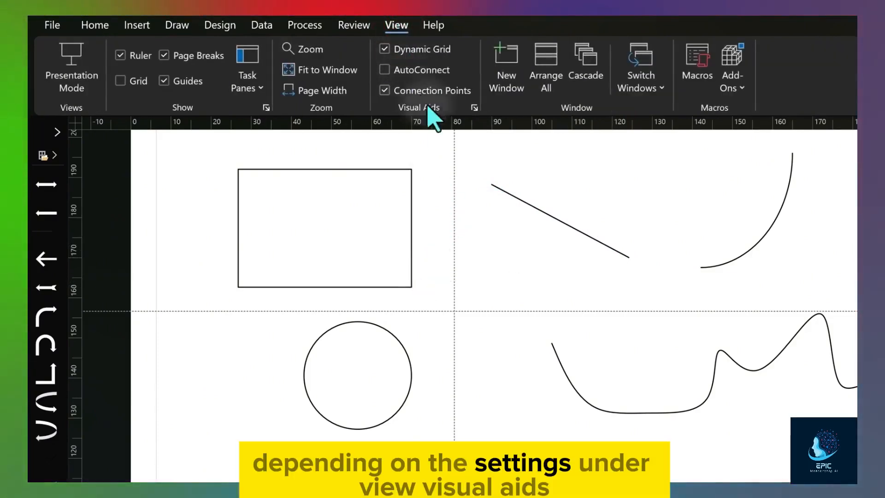
{"action": "left_click", "coordinate": [475, 107]}
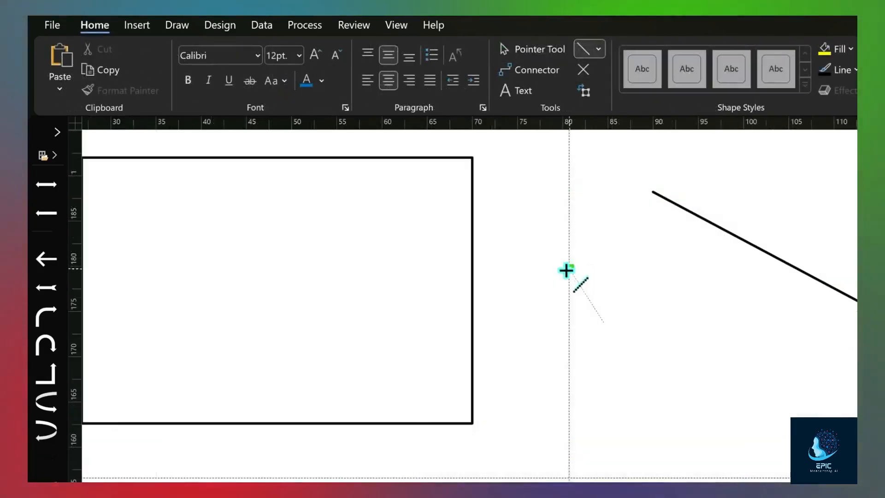
{"action": "left_click_drag", "start_coordinate": [566, 316], "coordinate": [465, 227]}
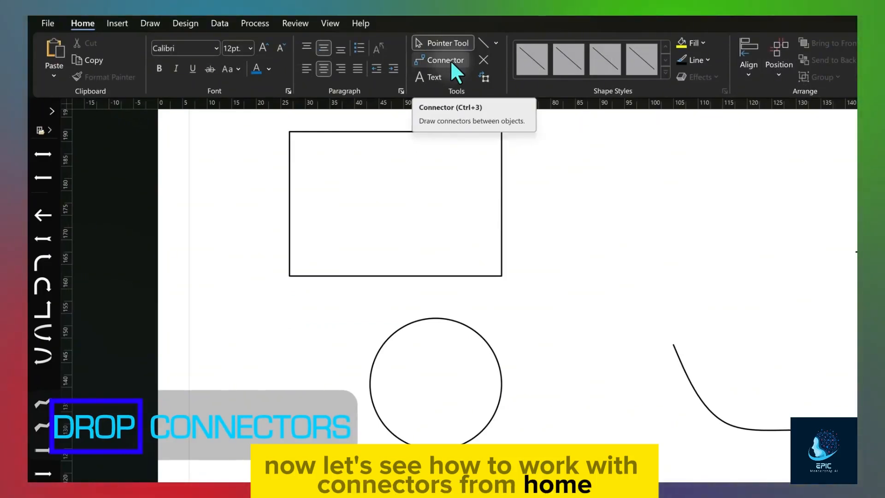
- Connect the rectangle to the circle below it with the Connector tool, and examine the striped arrow's connection points
{"action": "left_click", "coordinate": [451, 61]}
{"action": "left_click_drag", "start_coordinate": [422, 196], "coordinate": [434, 379]}
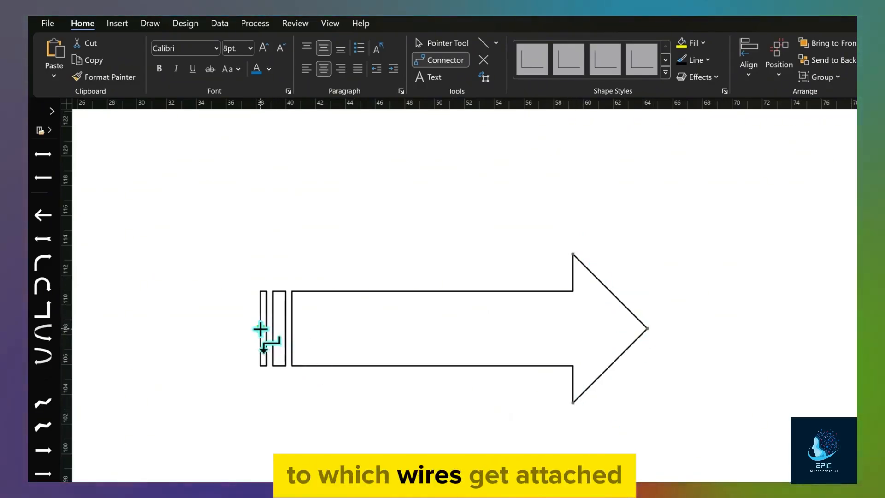
{"action": "left_click_drag", "start_coordinate": [648, 328], "coordinate": [261, 328]}
{"action": "left_click_drag", "start_coordinate": [455, 390], "coordinate": [449, 446]}
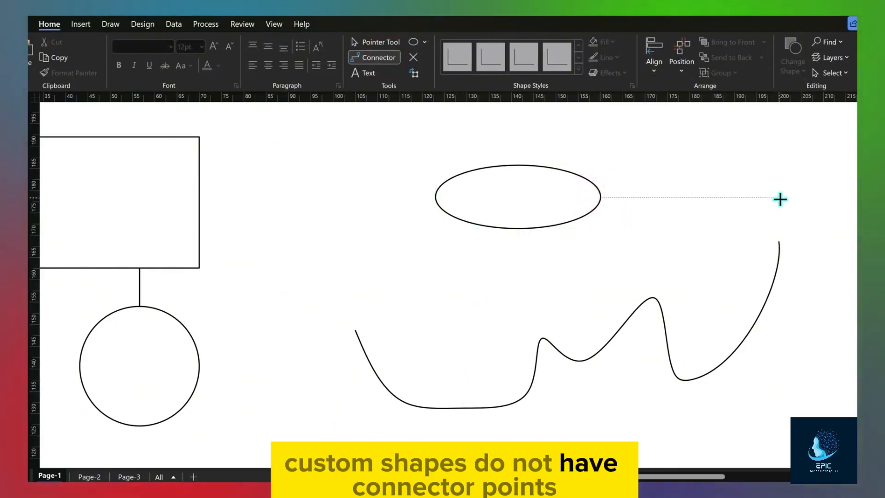
- Try to connect the ellipse to the wavy curve's upper right end, and move the curve to test the link
{"action": "left_click_drag", "start_coordinate": [780, 200], "coordinate": [780, 244]}
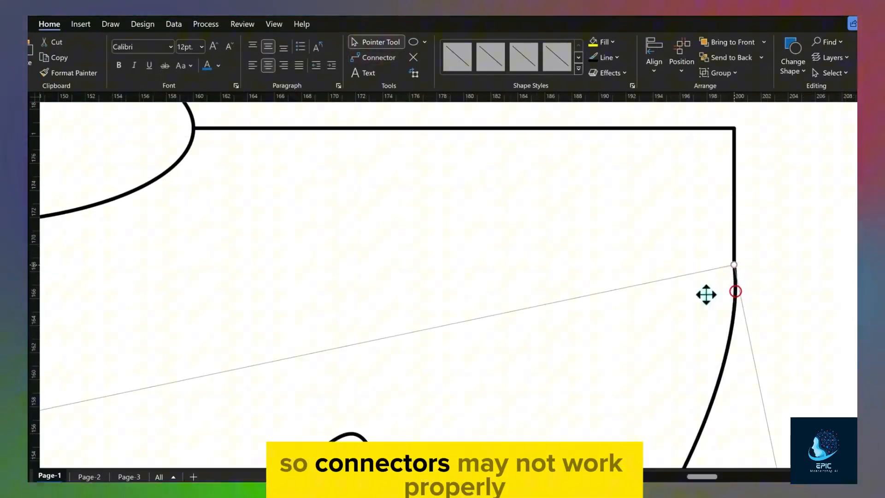
{"action": "left_click_drag", "start_coordinate": [706, 294], "coordinate": [614, 295]}
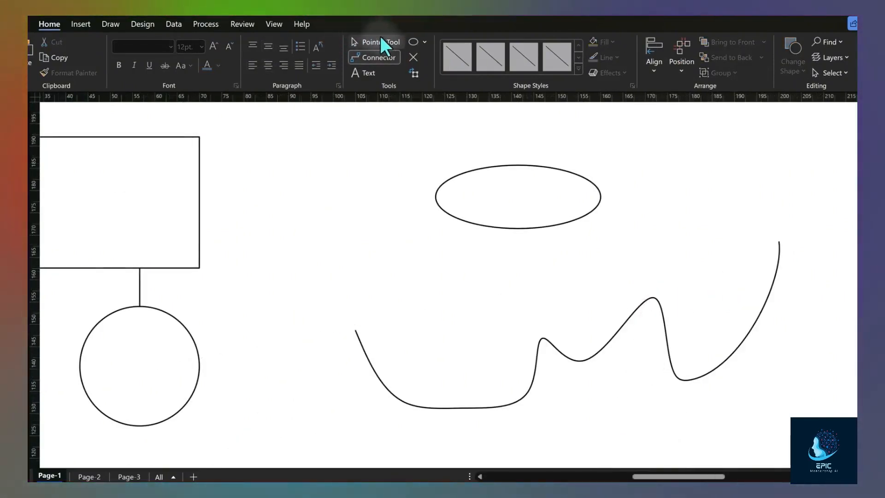
- Select the wavy curve and add a connection point at each of its two ends with the Connection Point tool
{"action": "left_click", "coordinate": [381, 38]}
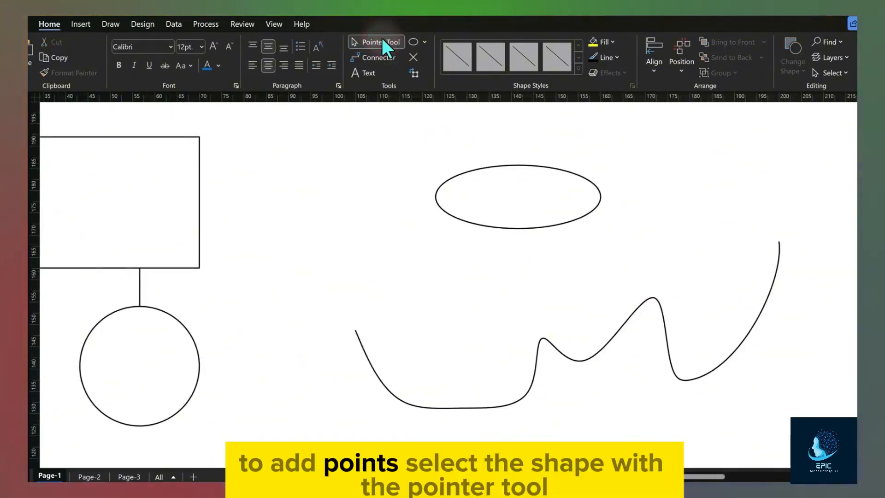
{"action": "left_click", "coordinate": [620, 335]}
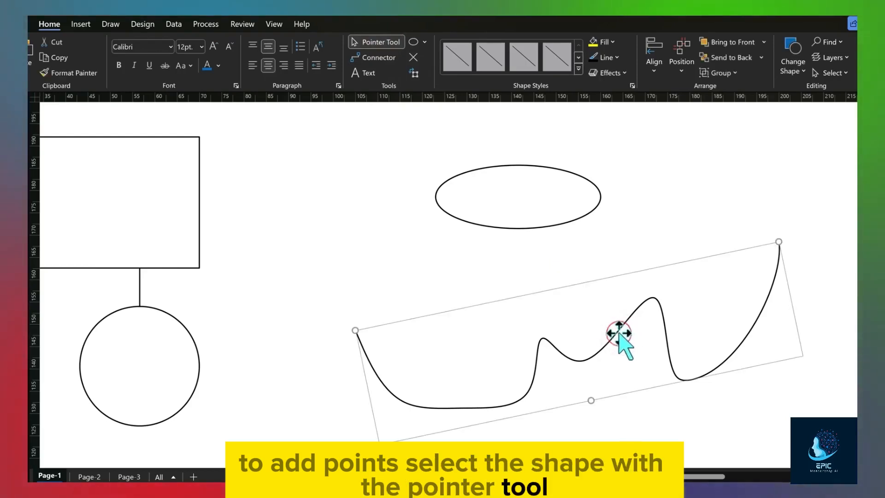
{"action": "left_click", "coordinate": [413, 57]}
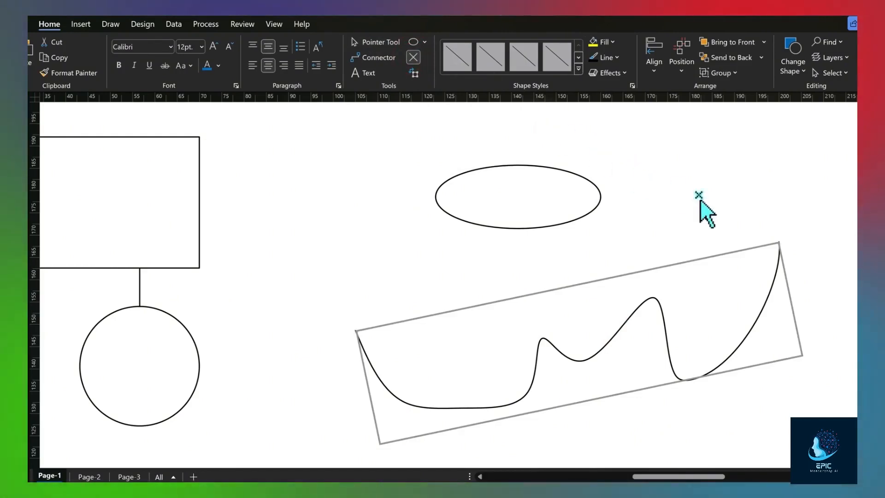
{"action": "scroll", "coordinate": [804, 253], "scroll_direction": "up", "scroll_amount": 5, "text": "ctrl"}
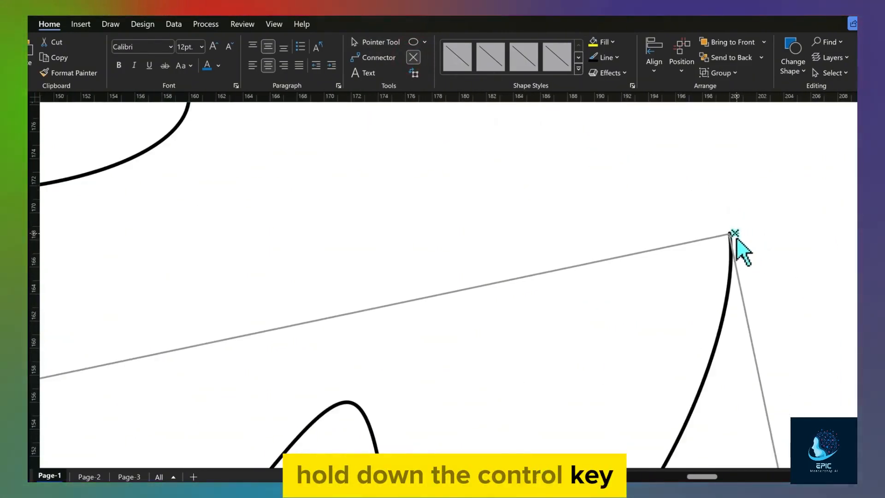
{"action": "left_click", "coordinate": [729, 233], "text": "ctrl"}
{"action": "scroll", "coordinate": [779, 247], "scroll_direction": "down", "scroll_amount": 5, "text": "ctrl"}
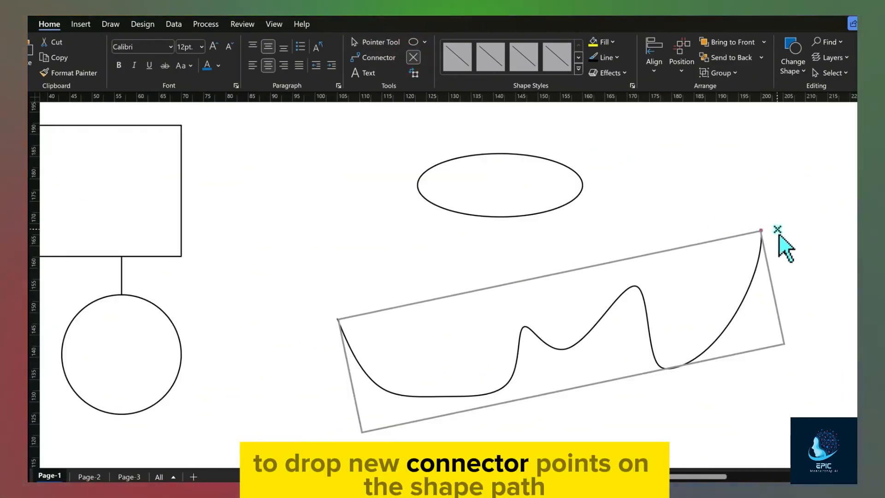
{"action": "scroll", "coordinate": [333, 324], "scroll_direction": "up", "scroll_amount": 5, "text": "ctrl"}
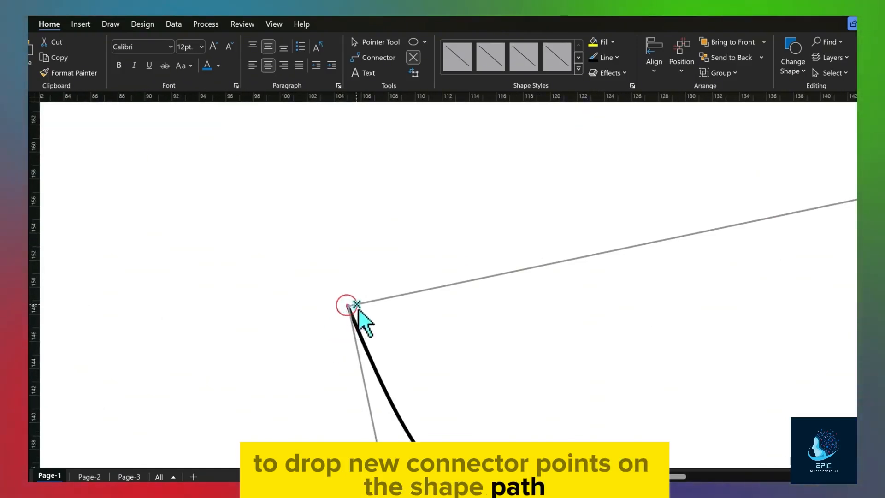
{"action": "scroll", "coordinate": [356, 305], "scroll_direction": "down", "scroll_amount": 5, "text": "ctrl"}
- Add a connection point off the path, above the wavy curve's middle dip
{"action": "scroll", "coordinate": [547, 290], "scroll_direction": "up", "scroll_amount": 3, "text": "ctrl"}
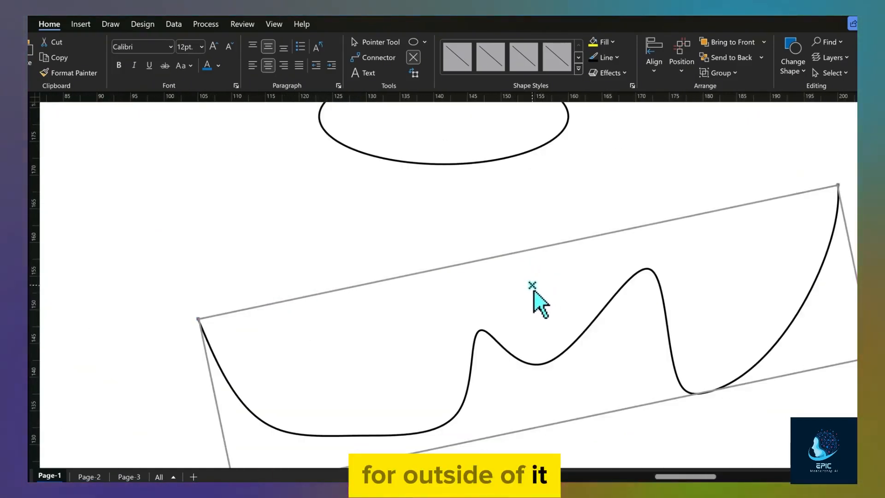
{"action": "left_click", "coordinate": [532, 286], "text": "ctrl"}
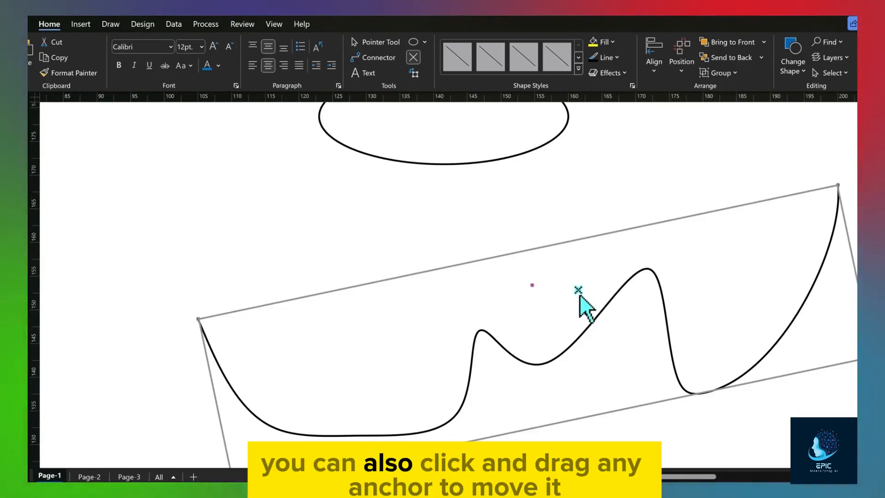
{"action": "left_click", "coordinate": [554, 277]}
{"action": "scroll", "coordinate": [507, 286], "scroll_direction": "down", "scroll_amount": 2, "text": "ctrl"}
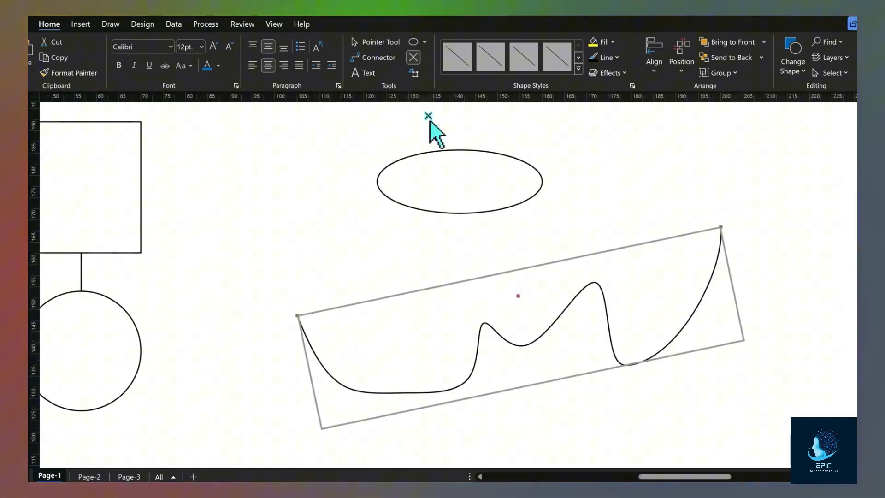
- Connect the ellipse to the point above the curve's middle dip, and try another connector to the curve's right end
{"action": "left_click", "coordinate": [379, 57]}
{"action": "left_click_drag", "start_coordinate": [512, 184], "coordinate": [519, 295]}
{"action": "left_click_drag", "start_coordinate": [515, 184], "coordinate": [720, 227]}
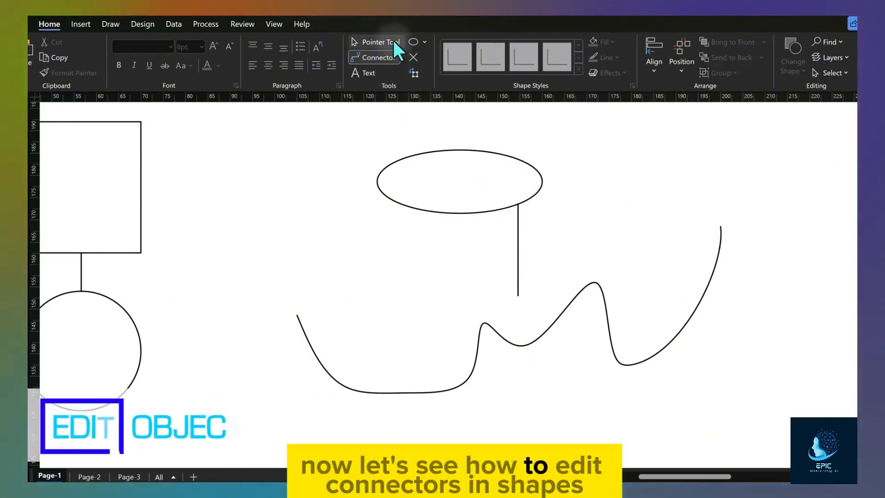
- Select the connector below the ellipse, reattach its lower end to the point above the dip, and make it a Straight Connector
{"action": "left_click", "coordinate": [394, 40]}
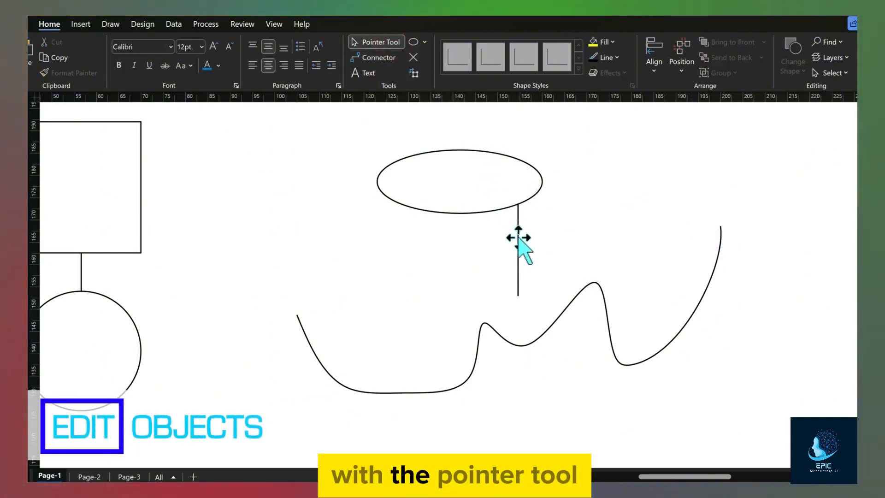
{"action": "scroll", "coordinate": [523, 245], "scroll_direction": "up", "scroll_amount": 2}
{"action": "scroll", "coordinate": [523, 246], "scroll_direction": "down", "scroll_amount": 1}
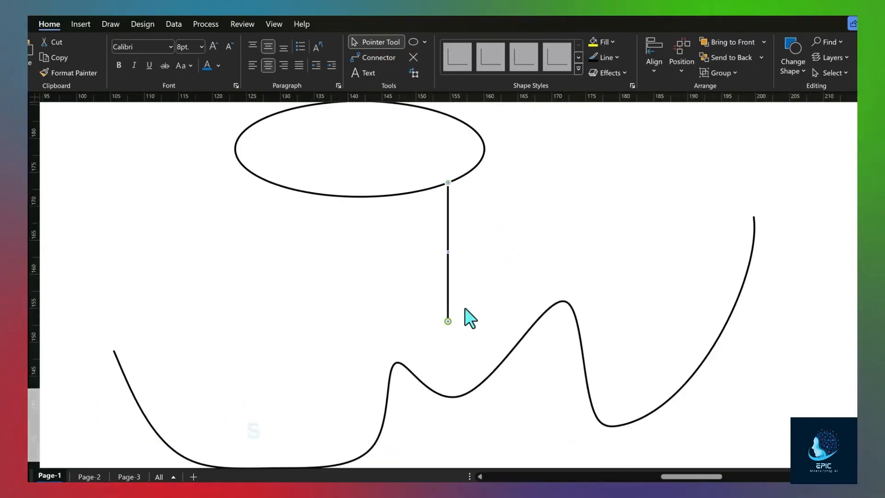
{"action": "left_click_drag", "start_coordinate": [652, 257], "coordinate": [448, 326]}
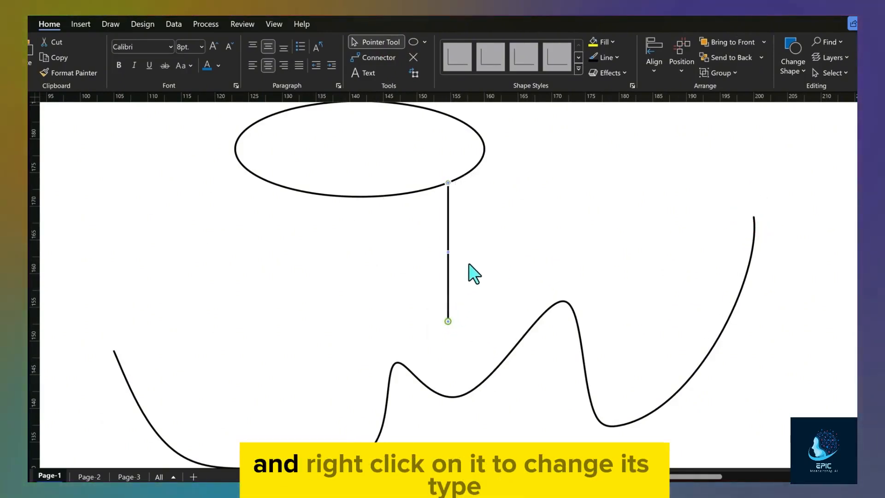
{"action": "right_click", "coordinate": [449, 240]}
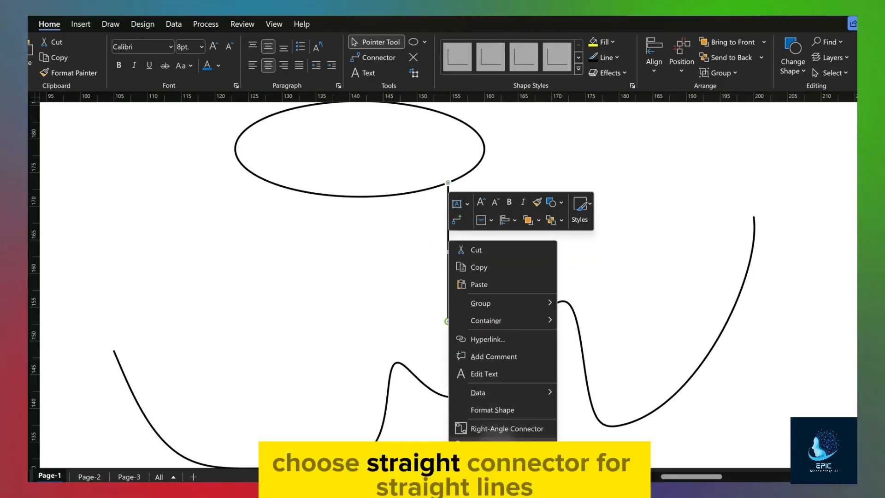
{"action": "left_click", "coordinate": [497, 446]}
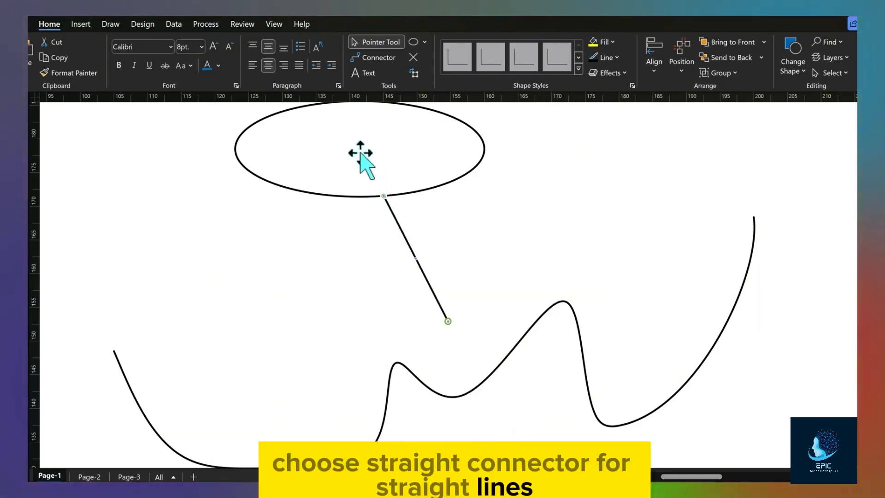
- Change the connector to a Right-Angle Connector, attach its upper end to the ellipse's bottom centre, and reshape its segments
{"action": "right_click", "coordinate": [438, 307]}
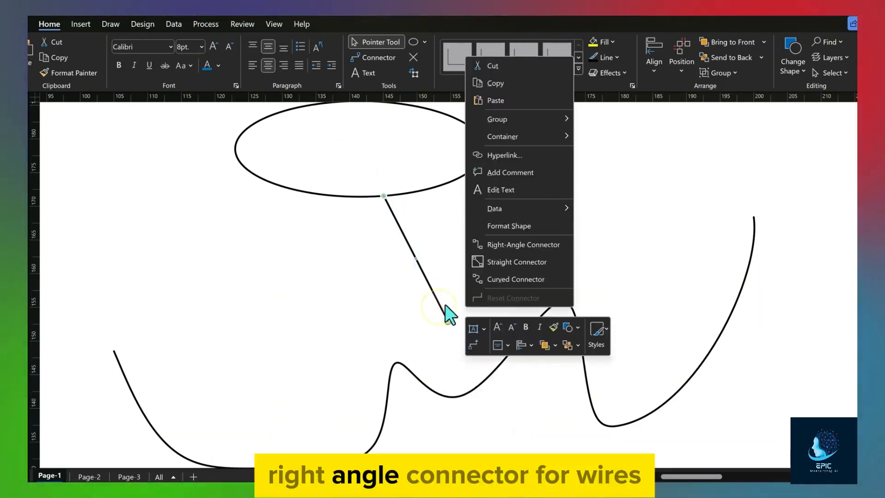
{"action": "left_click", "coordinate": [511, 244]}
{"action": "left_click_drag", "start_coordinate": [448, 252], "coordinate": [490, 254]}
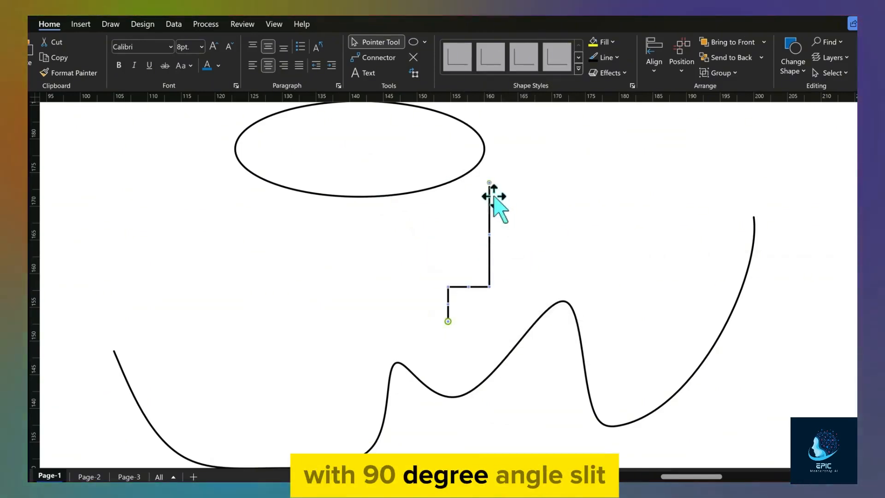
{"action": "left_click_drag", "start_coordinate": [439, 212], "coordinate": [363, 206]}
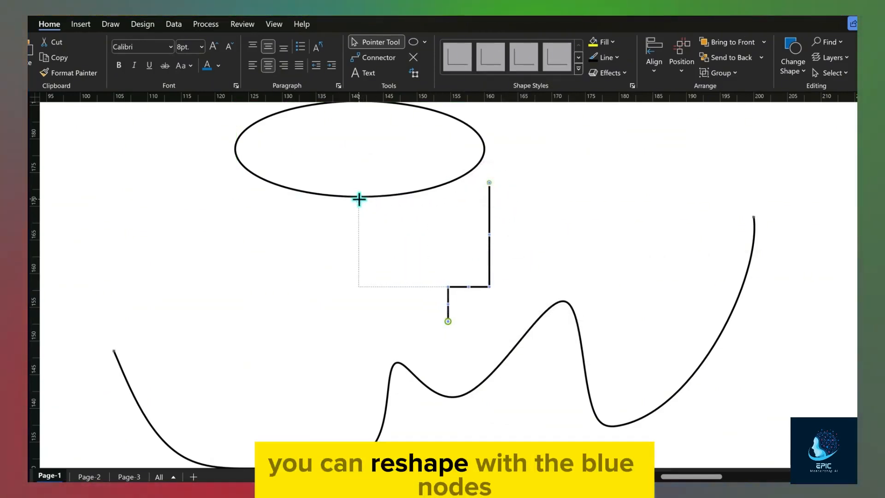
{"action": "left_click_drag", "start_coordinate": [446, 298], "coordinate": [474, 304]}
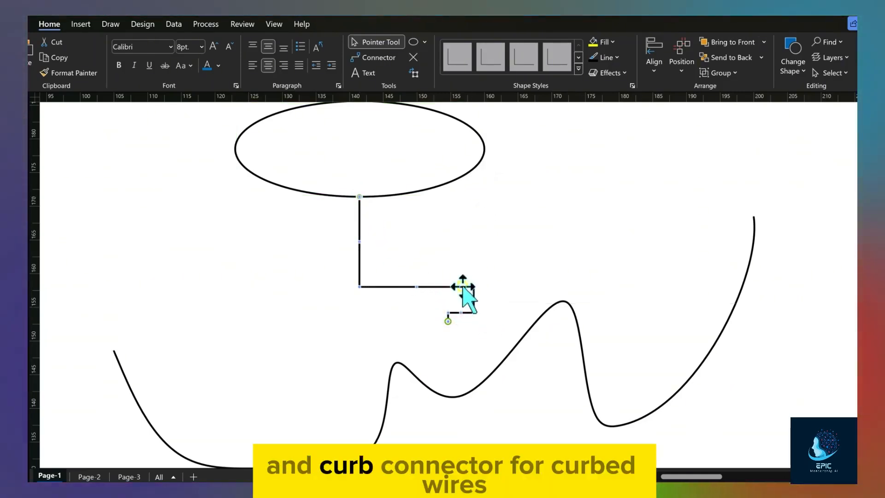
- Change the connector below the ellipse to a Curved Connector and bend it outwards to the right
{"action": "right_click", "coordinate": [473, 295]}
{"action": "left_click", "coordinate": [513, 261]}
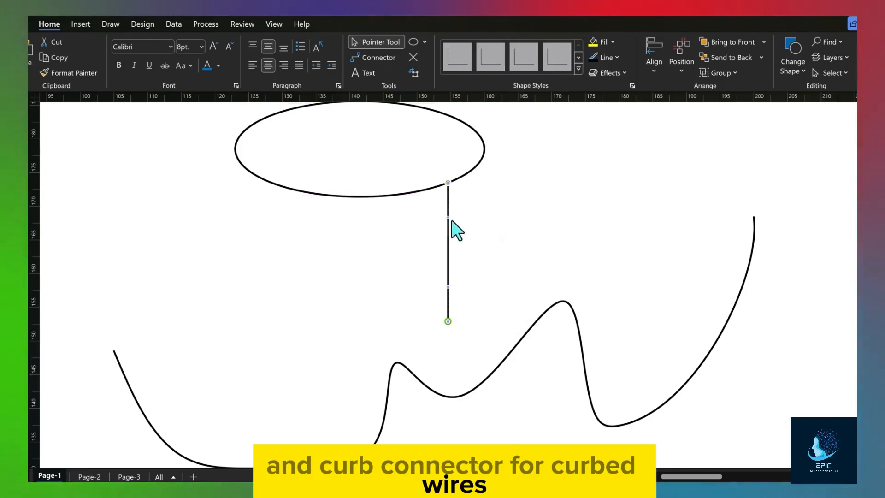
{"action": "left_click_drag", "start_coordinate": [488, 219], "coordinate": [518, 220]}
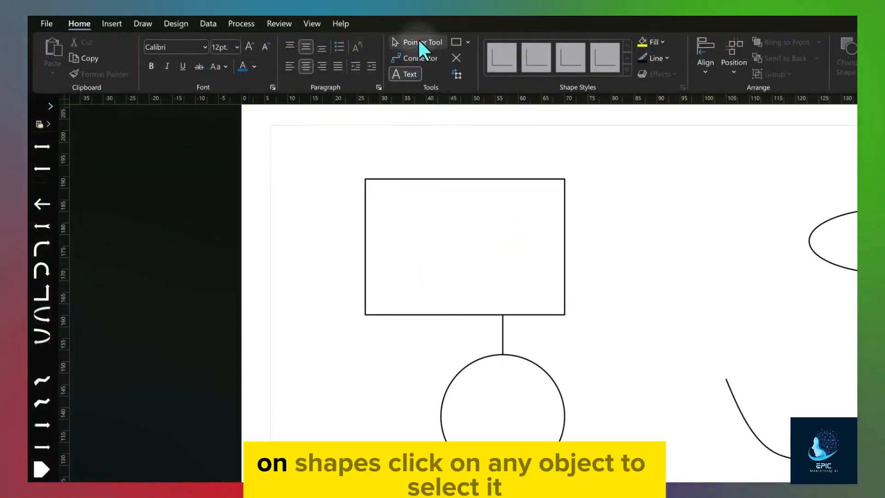
- Select the rectangle above the circle, try rotating it, and enlarge it from its upper-right corner
{"action": "left_click", "coordinate": [509, 182]}
{"action": "mouse_move", "coordinate": [465, 159]}
{"action": "left_mouse_down"}
{"action": "mouse_move", "coordinate": [507, 172]}
{"action": "mouse_move", "coordinate": [440, 160]}
{"action": "mouse_move", "coordinate": [464, 159]}
{"action": "left_mouse_up"}
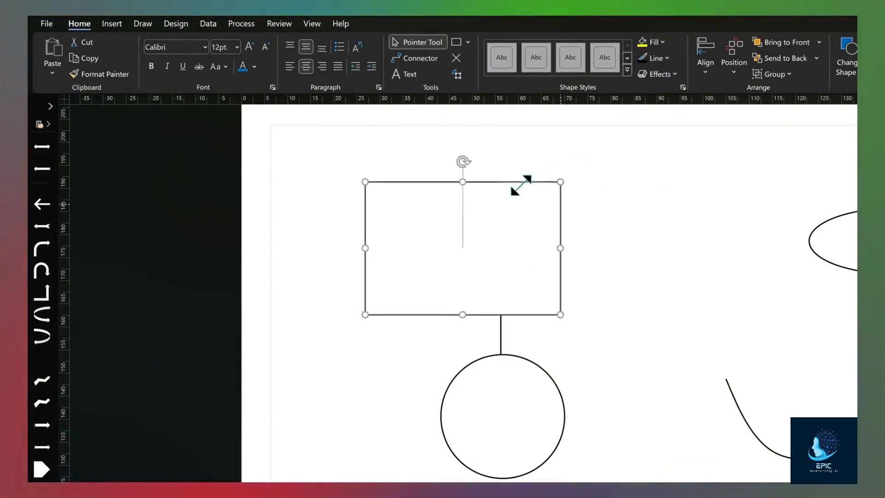
{"action": "left_click_drag", "start_coordinate": [542, 184], "coordinate": [563, 175]}
- Move the rectangle freely, then constrained vertically and horizontally, and leave it up and to the right of the circle
{"action": "left_click_drag", "start_coordinate": [537, 215], "coordinate": [579, 212]}
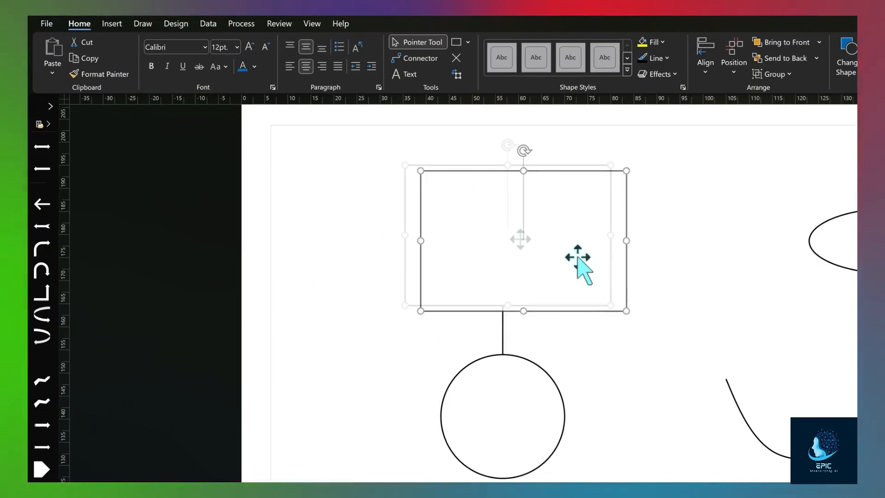
{"action": "left_click_drag", "start_coordinate": [578, 258], "coordinate": [529, 245]}
{"action": "left_click_drag", "start_coordinate": [566, 271], "coordinate": [470, 219]}
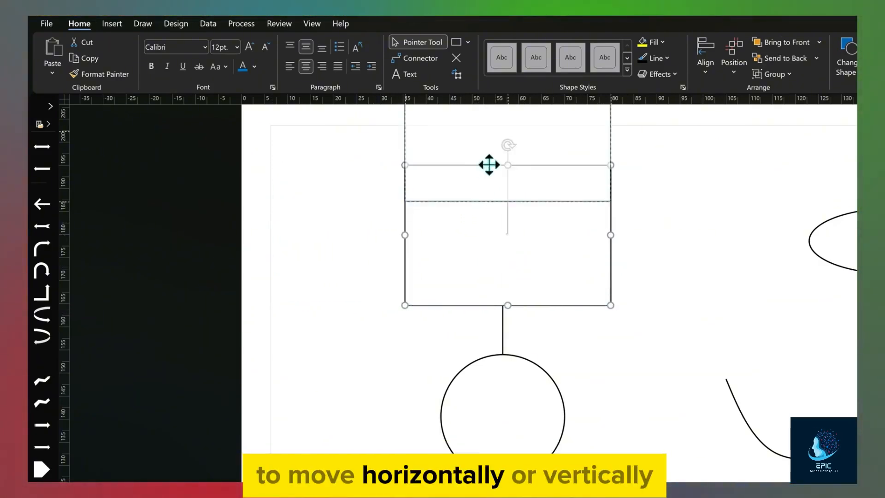
{"action": "left_click_drag", "start_coordinate": [654, 235], "coordinate": [492, 235]}
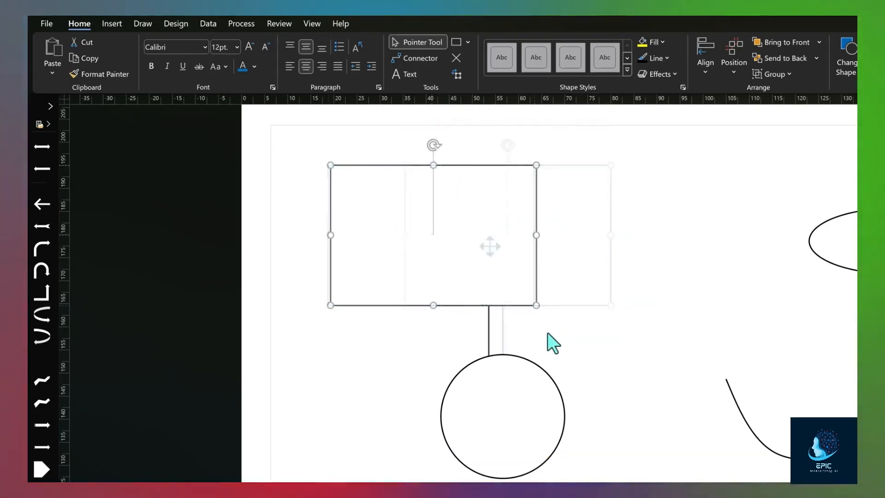
{"action": "left_click_drag", "start_coordinate": [524, 278], "coordinate": [703, 278]}
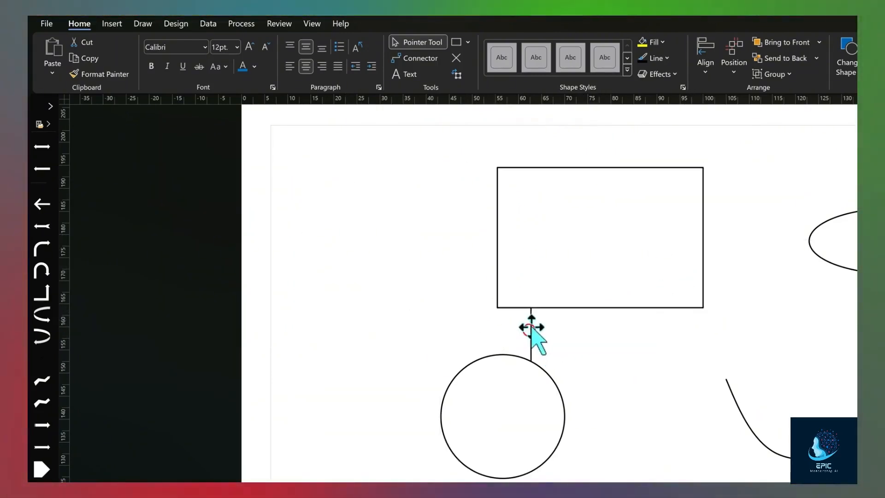
- Try shifting the connector's upper end along the rectangle's bottom edge, then clear the selection
{"action": "left_click", "coordinate": [531, 328]}
{"action": "left_click_drag", "start_coordinate": [533, 312], "coordinate": [559, 311]}
{"action": "left_click", "coordinate": [583, 329]}
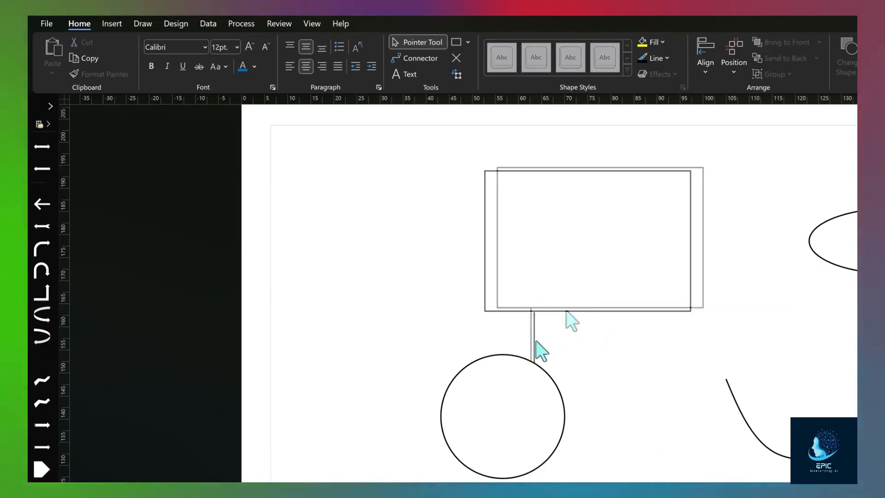
- Cut the rectangle and the circle below it from the page
{"action": "left_click", "coordinate": [568, 307]}
{"action": "right_click", "coordinate": [570, 307]}
{"action": "left_click", "coordinate": [585, 315]}
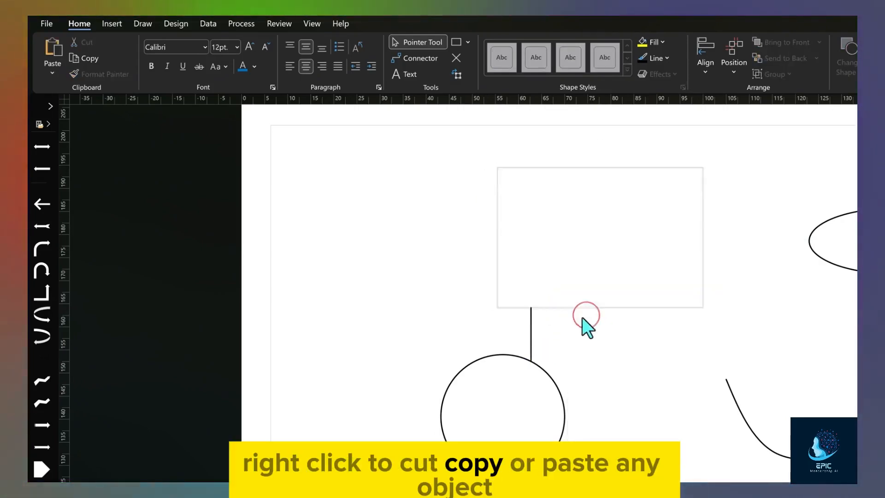
{"action": "right_click", "coordinate": [512, 356]}
{"action": "left_click", "coordinate": [551, 177]}
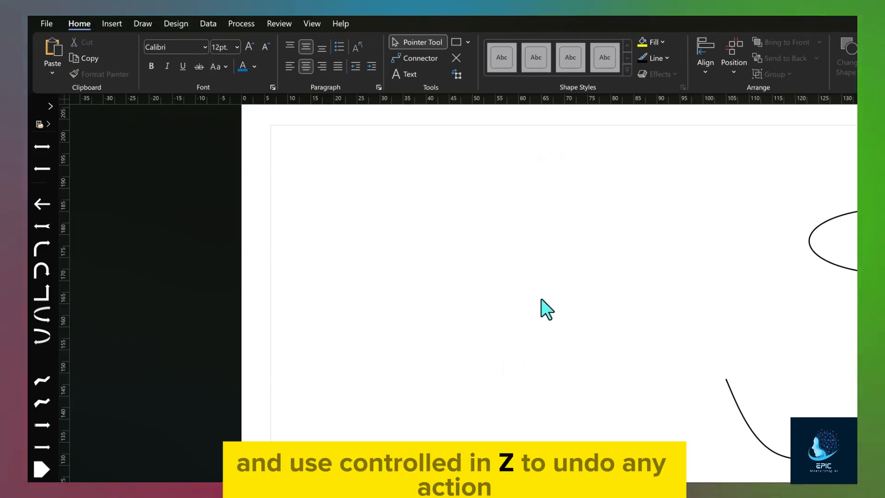
- Undo both cuts to restore the circle and the rectangle, and clear the selection
{"action": "key", "text": "ctrl+z"}
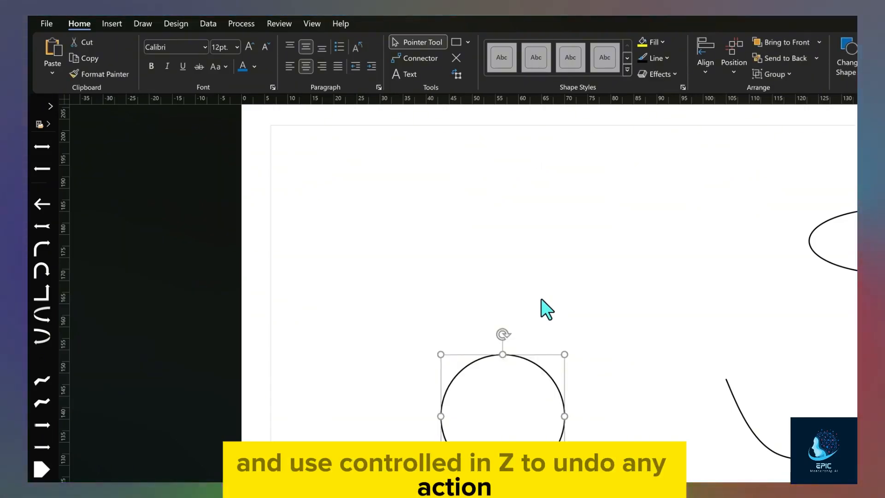
{"action": "key", "text": "ctrl+z"}
{"action": "left_click", "coordinate": [607, 347]}
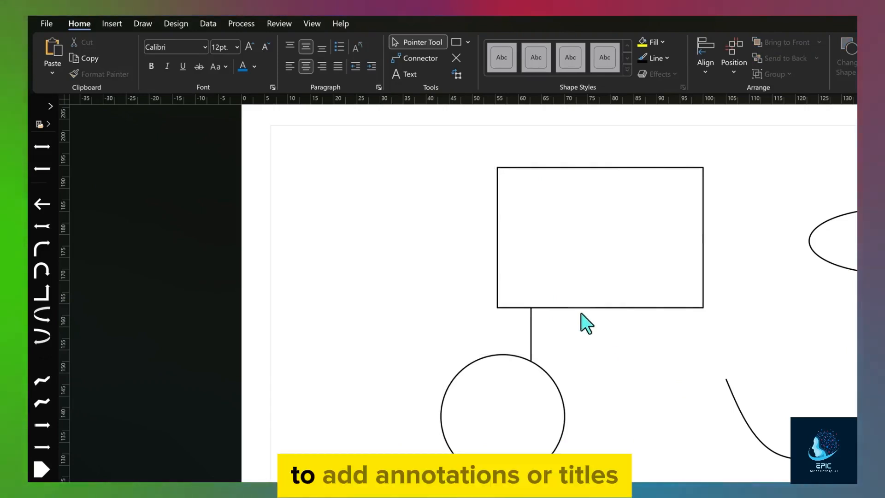
- Draw a text box beside the rectangle with the Text tool and enter "This is Ms Visio"
{"action": "left_click", "coordinate": [404, 74]}
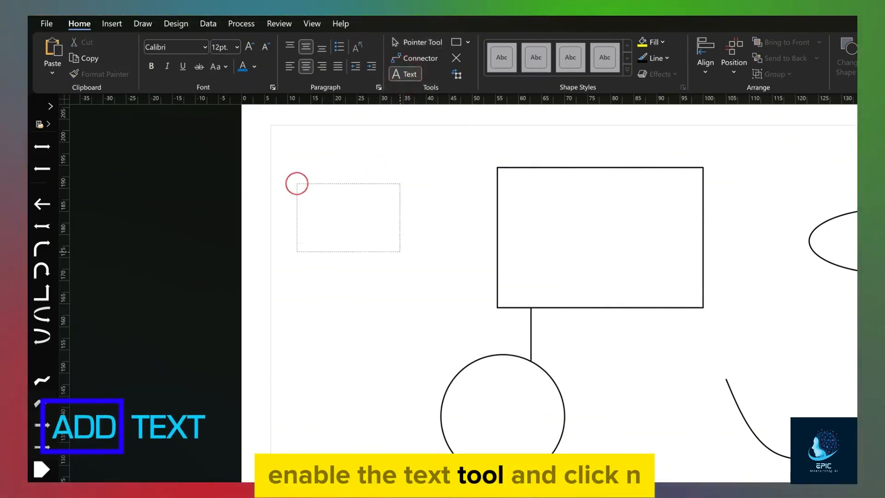
{"action": "left_click_drag", "start_coordinate": [464, 287], "coordinate": [460, 285]}
{"action": "type", "text": "This is Ms Visio"}
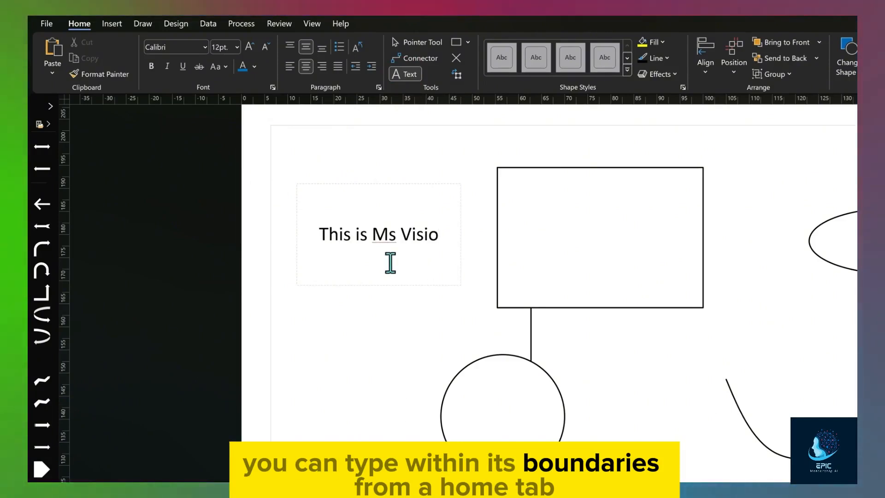
- Try out font, font size, bold and italic formatting on the "This is Ms Visio" text
{"action": "left_click", "coordinate": [204, 47]}
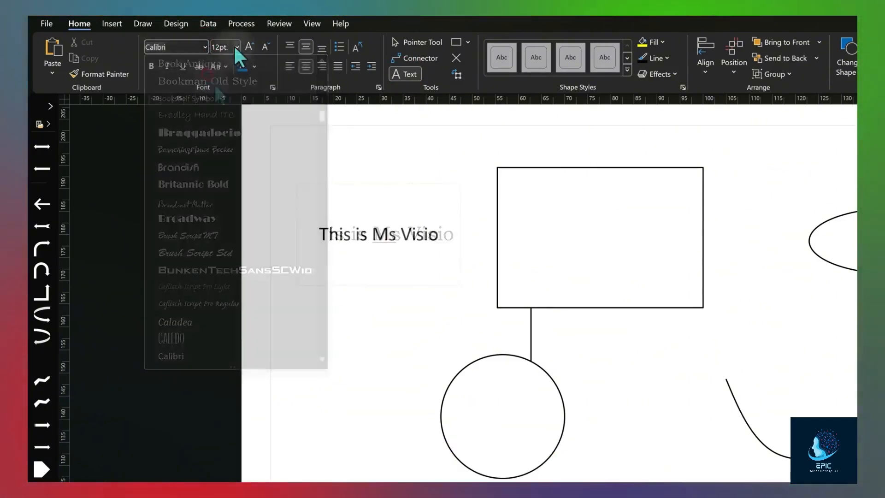
{"action": "left_click", "coordinate": [237, 47]}
{"action": "left_click", "coordinate": [241, 200]}
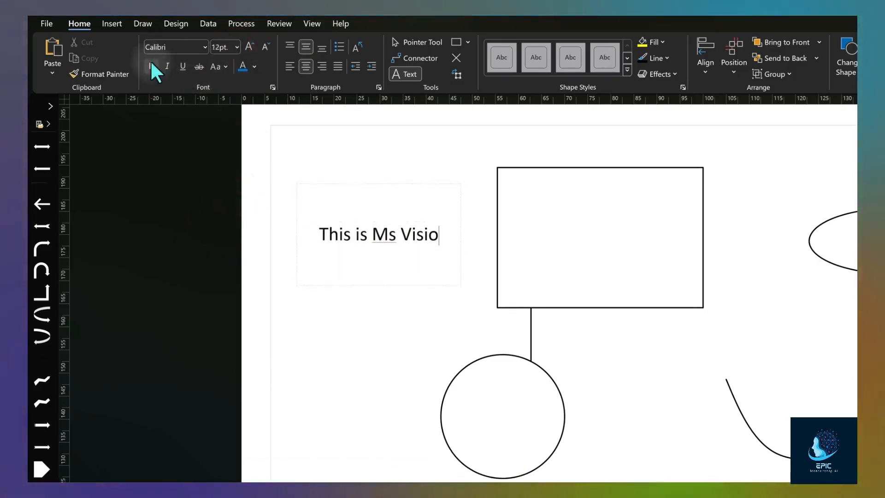
{"action": "left_click", "coordinate": [154, 68]}
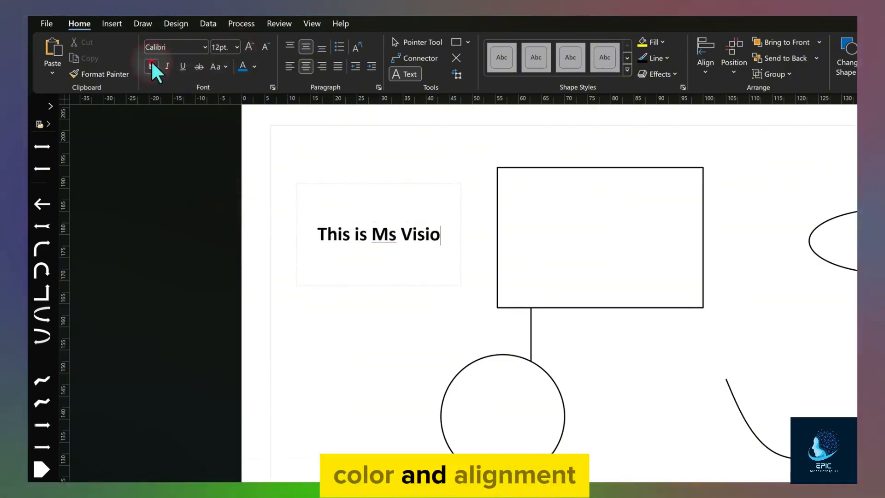
{"action": "left_click", "coordinate": [152, 66]}
{"action": "left_click", "coordinate": [168, 67]}
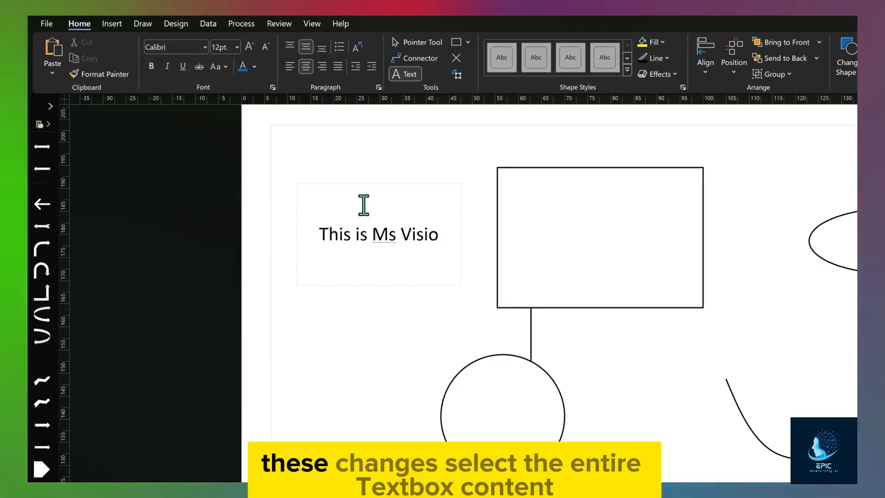
- Colour the "This is Ms Visio" text standard red and make only the word "Ms" bold
{"action": "left_click", "coordinate": [254, 65]}
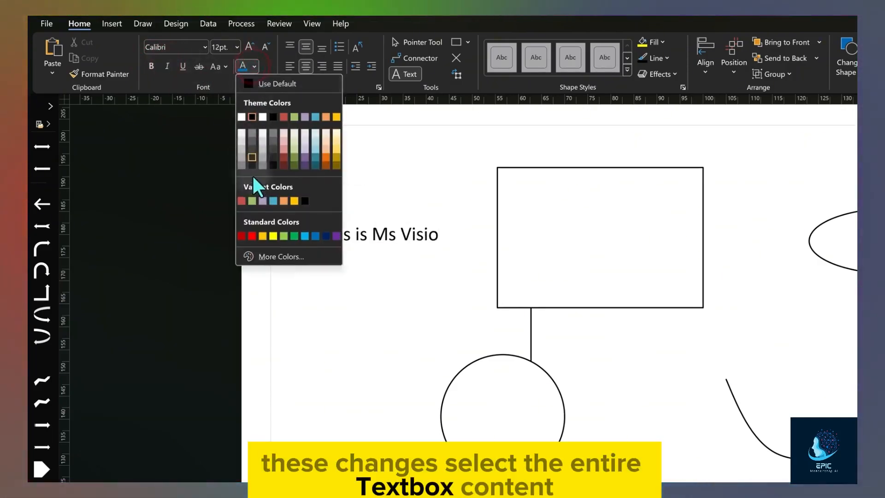
{"action": "left_click", "coordinate": [252, 236]}
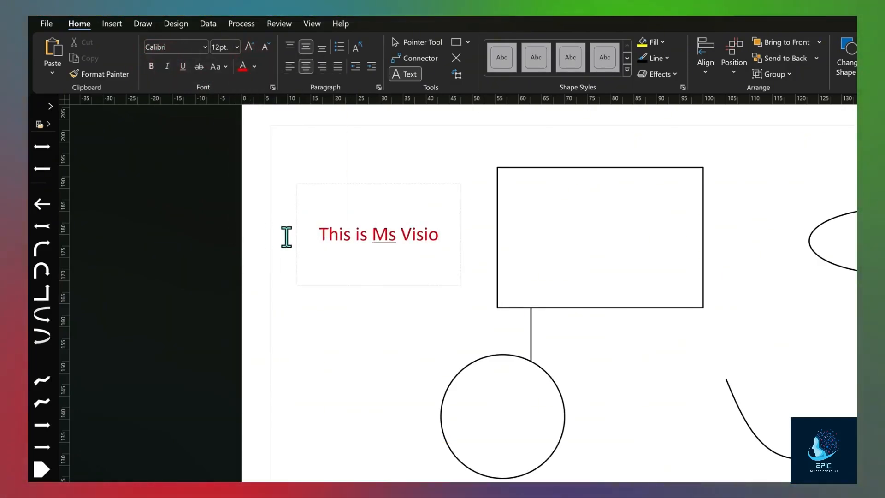
{"action": "left_click_drag", "start_coordinate": [392, 238], "coordinate": [395, 236]}
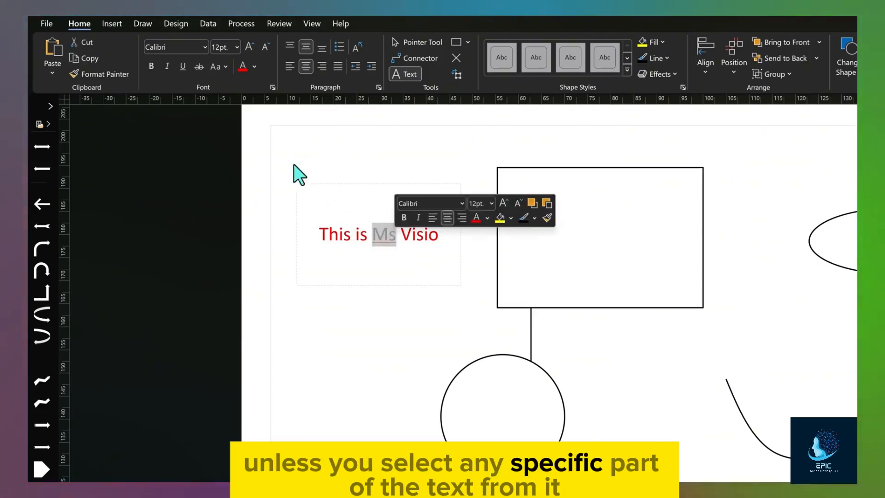
{"action": "left_click", "coordinate": [152, 66]}
{"action": "left_click", "coordinate": [424, 234]}
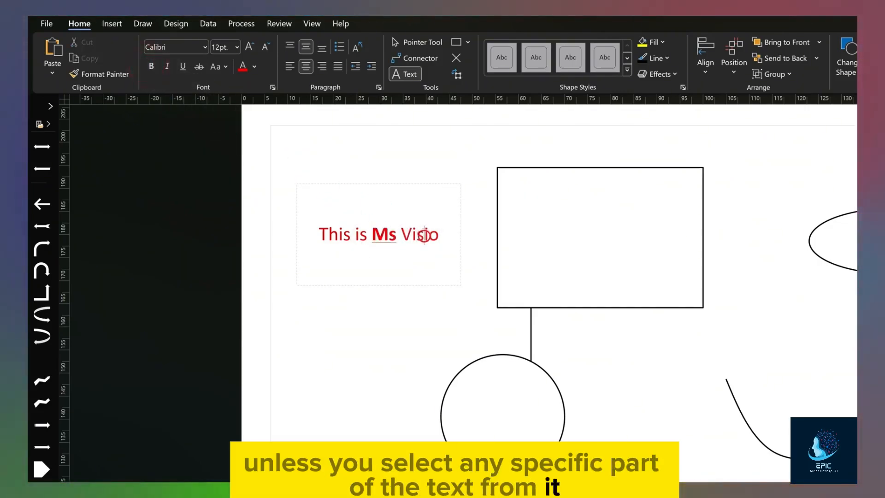
{"action": "key", "text": "ctrl+a"}
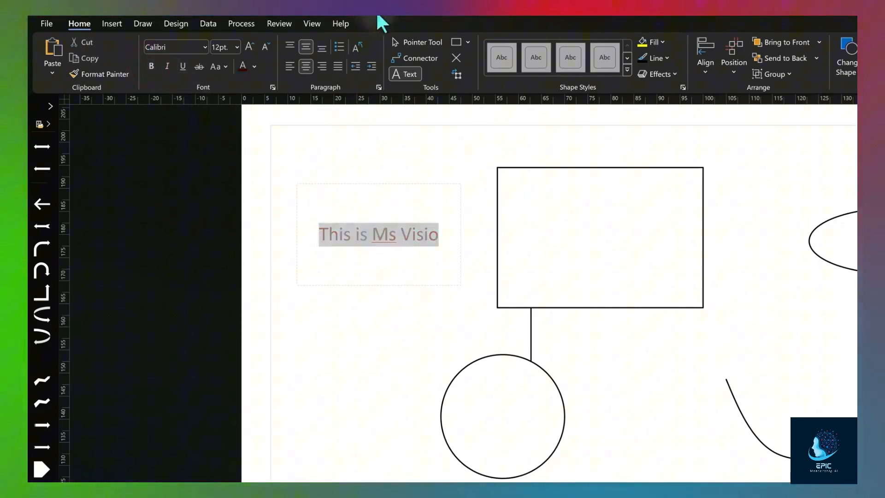
- Transform the "This is Ms Visio" text box with the Pointer Tool: move it, resize it from its upper-right corner, and try rotating it
{"action": "left_click", "coordinate": [440, 43]}
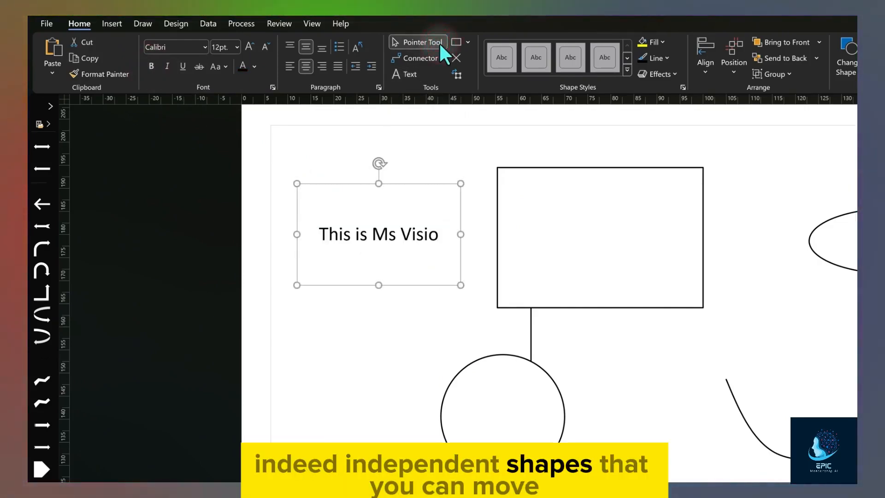
{"action": "left_click_drag", "start_coordinate": [429, 202], "coordinate": [413, 226]}
{"action": "mouse_move", "coordinate": [459, 181]}
{"action": "left_mouse_down"}
{"action": "mouse_move", "coordinate": [421, 207]}
{"action": "mouse_move", "coordinate": [445, 184]}
{"action": "left_mouse_up"}
{"action": "left_click_drag", "start_coordinate": [375, 166], "coordinate": [389, 152]}
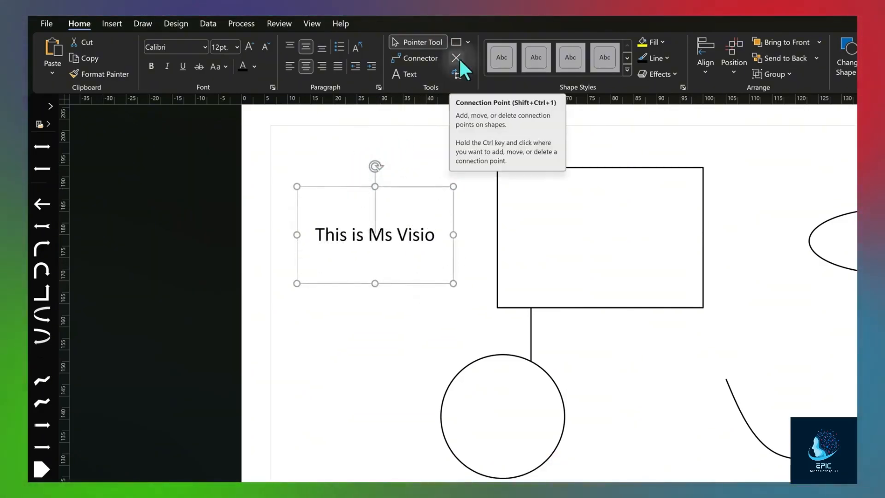
- Add a connection point at the middle of the text box's right edge
{"action": "left_click", "coordinate": [457, 58]}
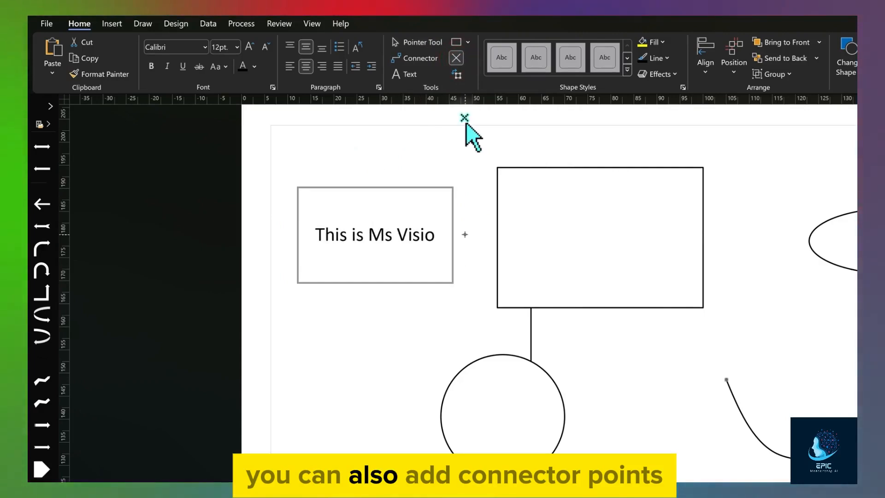
{"action": "scroll", "coordinate": [458, 143], "scroll_direction": "up", "scroll_amount": 3}
{"action": "left_click", "coordinate": [429, 239]}
{"action": "scroll", "coordinate": [428, 240], "scroll_direction": "down", "scroll_amount": 3, "text": "ctrl"}
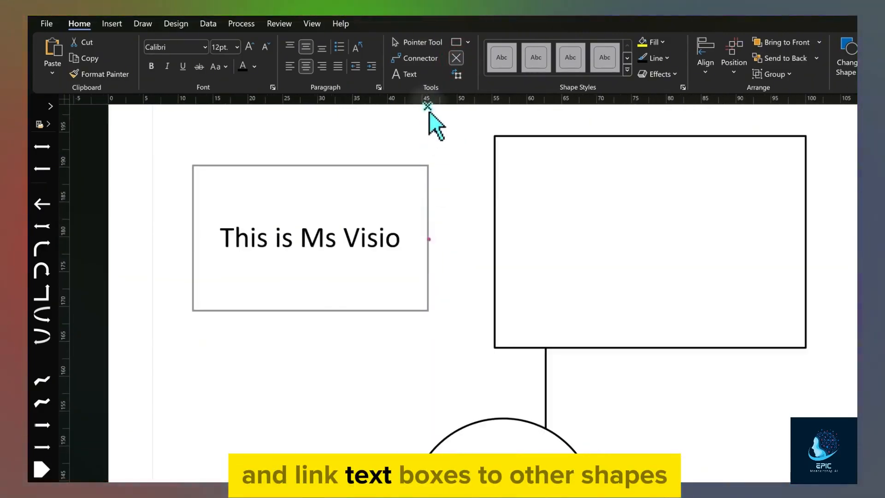
- Link the text box's new connection point to the rectangle's left edge with a connector, and try moving the text box down
{"action": "left_click", "coordinate": [423, 59]}
{"action": "left_click_drag", "start_coordinate": [428, 239], "coordinate": [506, 243]}
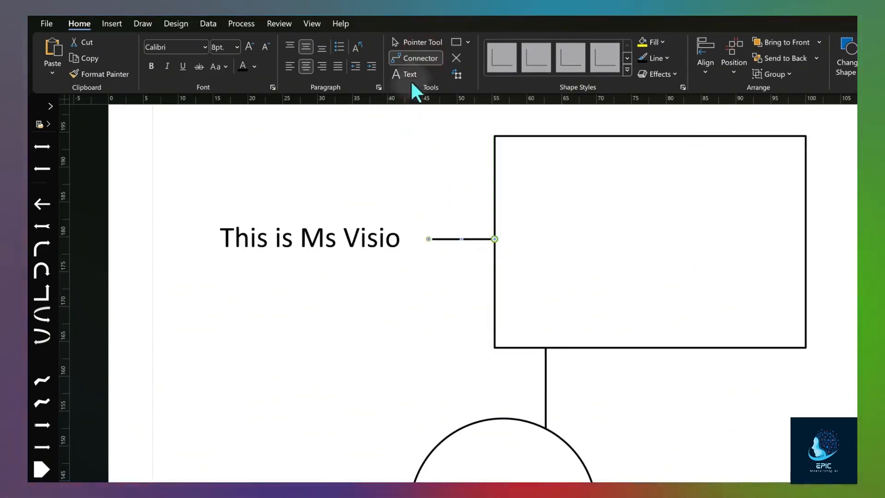
{"action": "left_click", "coordinate": [415, 42]}
{"action": "left_click_drag", "start_coordinate": [355, 238], "coordinate": [368, 280]}
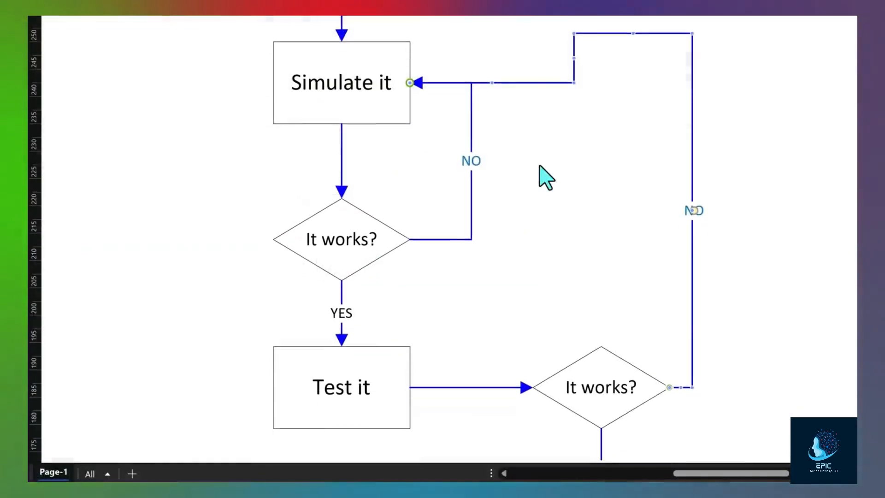
{"action": "left_click", "coordinate": [469, 157]}
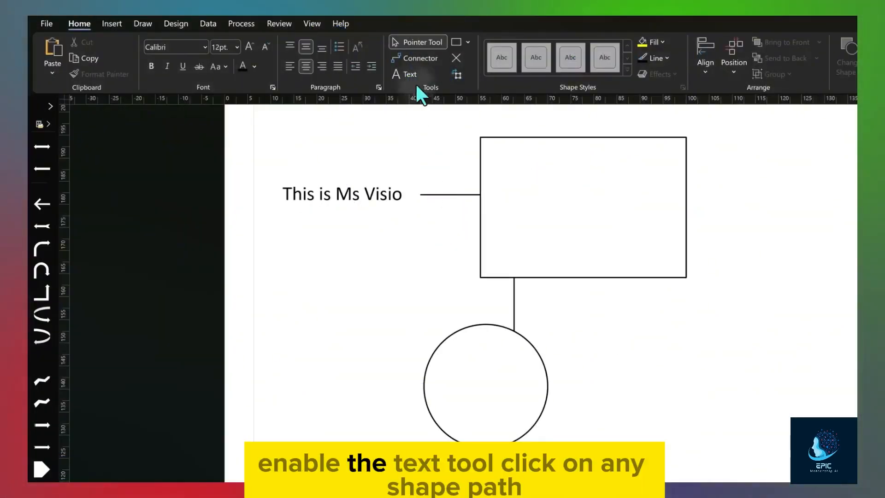
- Add the text "Rectangle" inside the rectangle and "Circle" inside the circle with the Text tool
{"action": "left_click", "coordinate": [413, 76]}
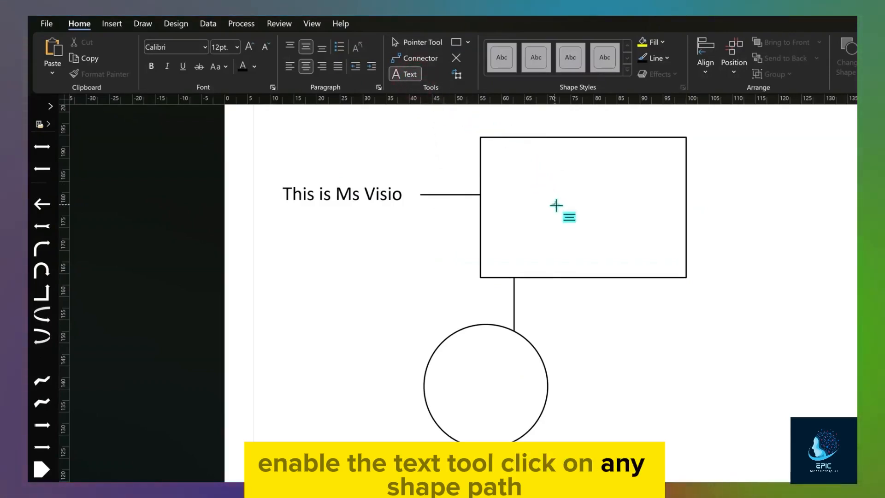
{"action": "left_click", "coordinate": [555, 204]}
{"action": "type", "text": "Rectangle"}
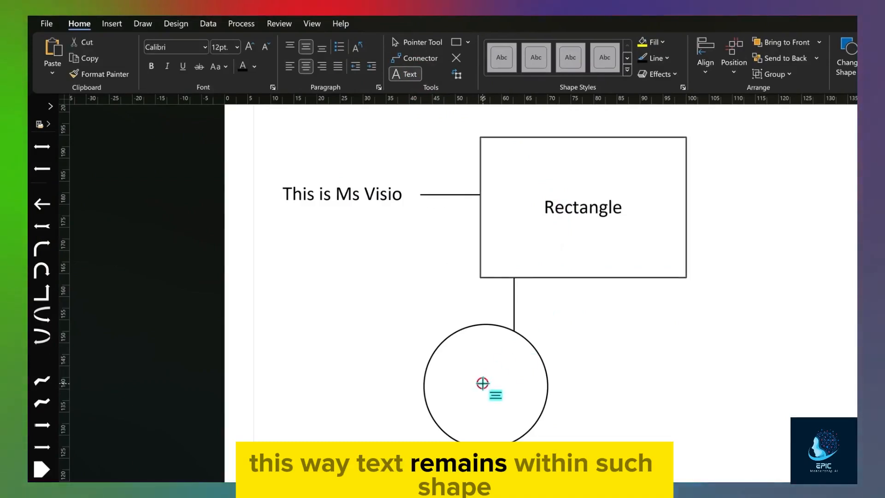
{"action": "left_click", "coordinate": [483, 383]}
{"action": "type", "text": "Circle"}
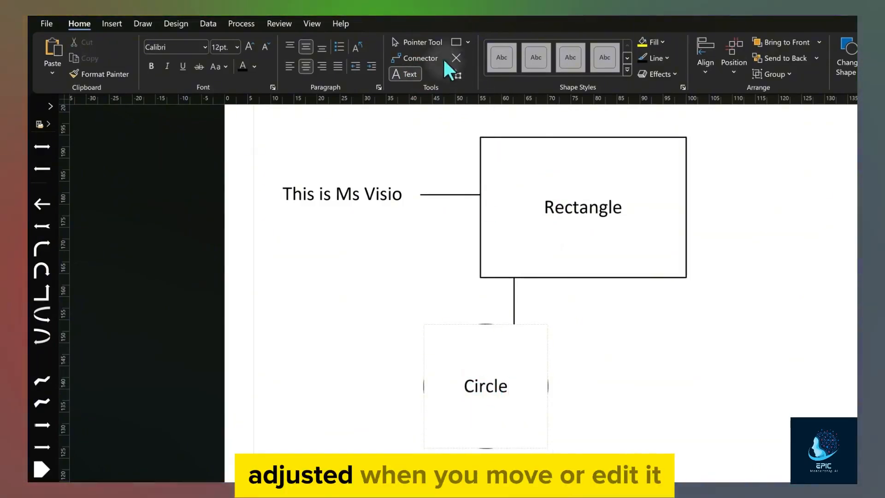
- Reduce the size of the circle and rectangle, and make the "Rectangle" text bold and light blue
{"action": "left_click_drag", "start_coordinate": [513, 343], "coordinate": [469, 386]}
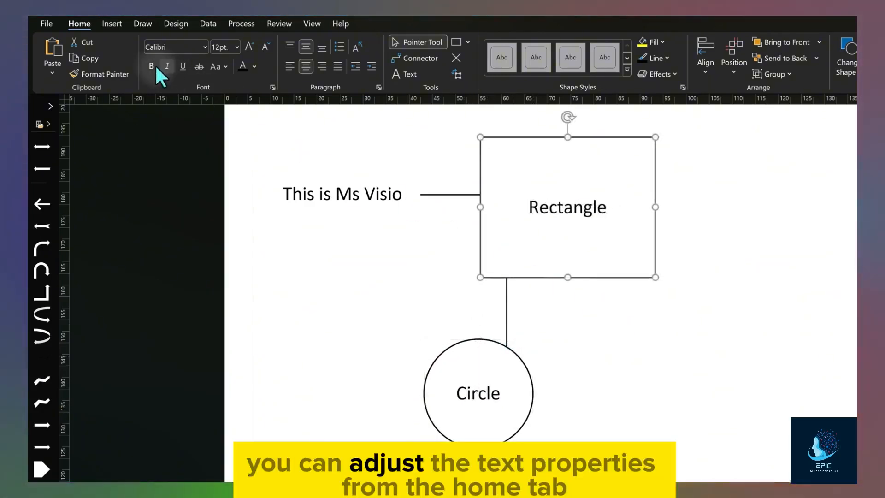
{"action": "left_click", "coordinate": [152, 67]}
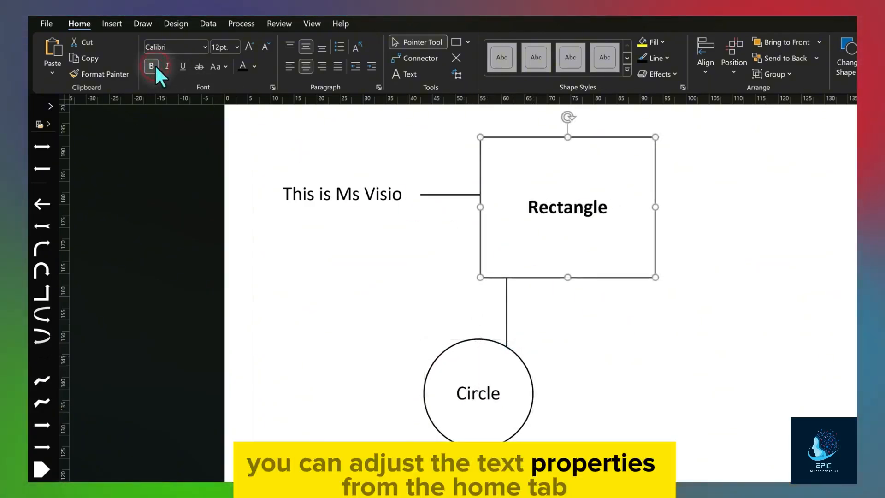
{"action": "left_click", "coordinate": [254, 67]}
{"action": "left_click", "coordinate": [275, 200]}
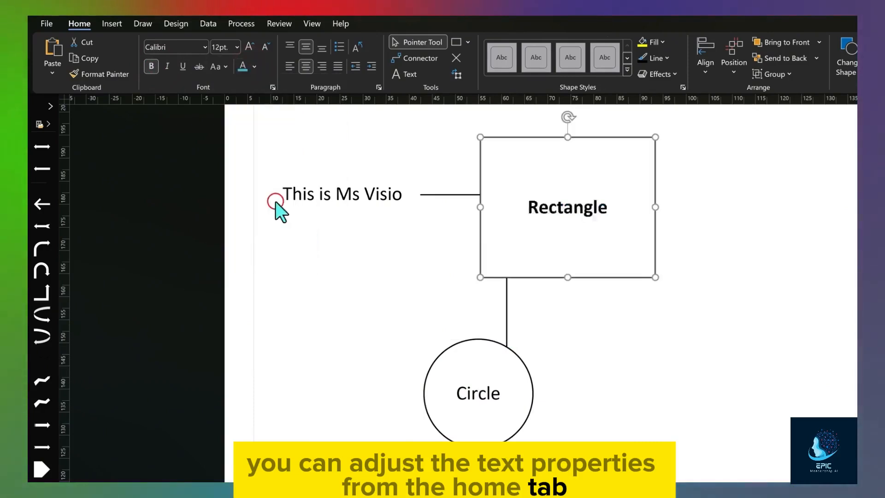
{"action": "left_click", "coordinate": [482, 222]}
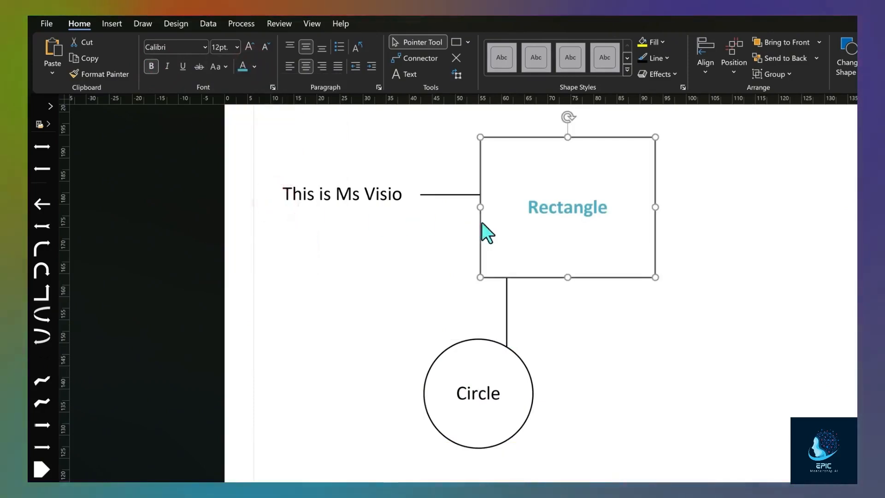
- Label the connector between the rectangle and the circle "connected" and place the label just to the right of the line
{"action": "left_click", "coordinate": [410, 73]}
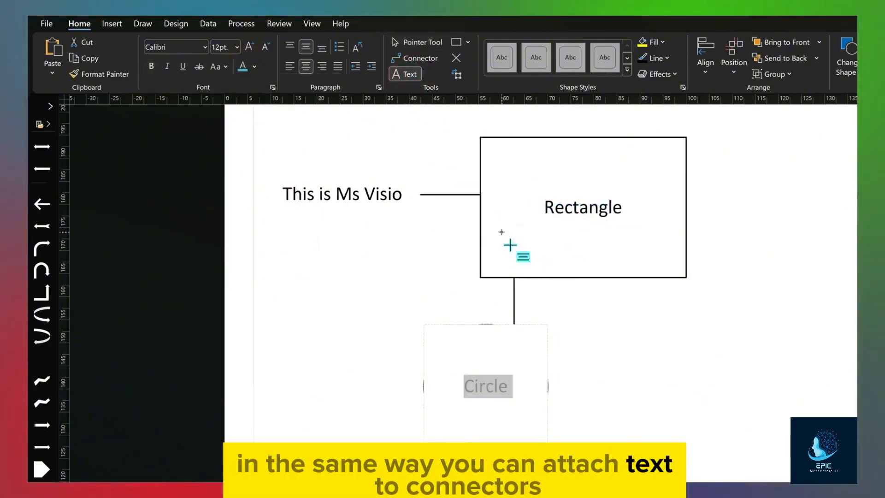
{"action": "left_click", "coordinate": [514, 299]}
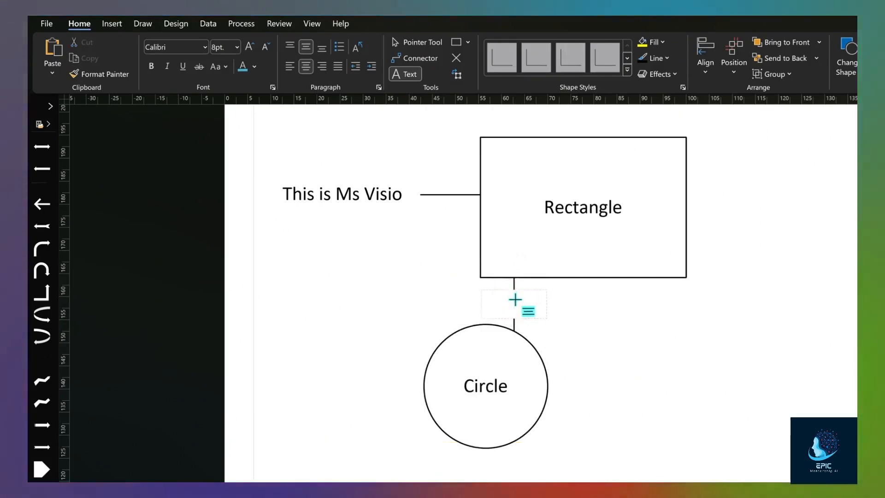
{"action": "type", "text": "connected"}
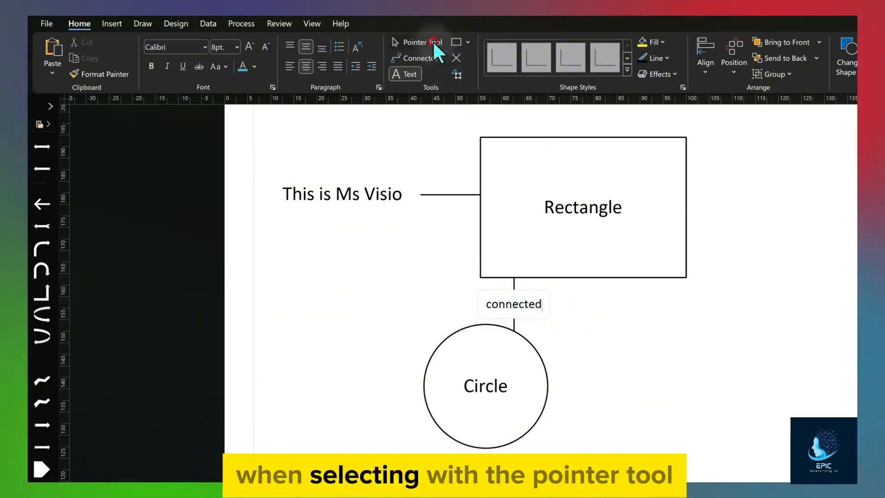
{"action": "left_click", "coordinate": [433, 43]}
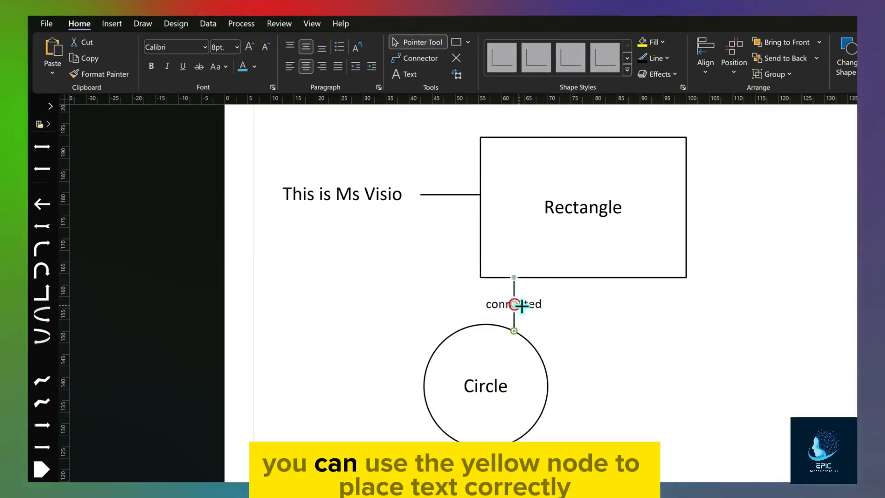
{"action": "left_click_drag", "start_coordinate": [517, 302], "coordinate": [548, 304]}
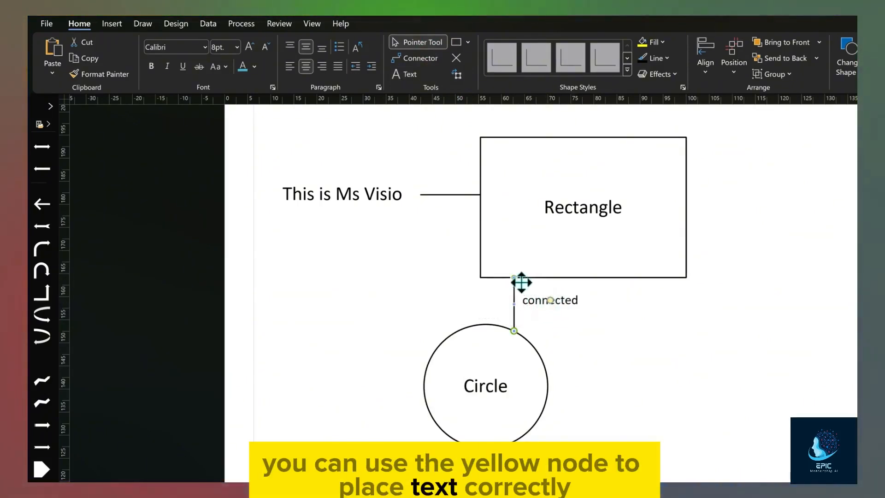
- Bring the circle in front of the overlapping arrow shape, and send it to the back again
{"action": "left_click_drag", "start_coordinate": [418, 285], "coordinate": [397, 282]}
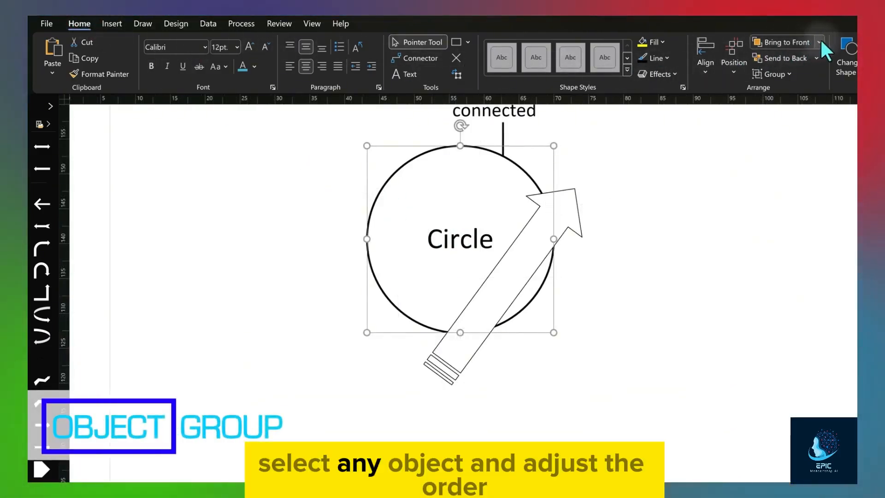
{"action": "left_click", "coordinate": [821, 41]}
{"action": "left_click", "coordinate": [807, 77]}
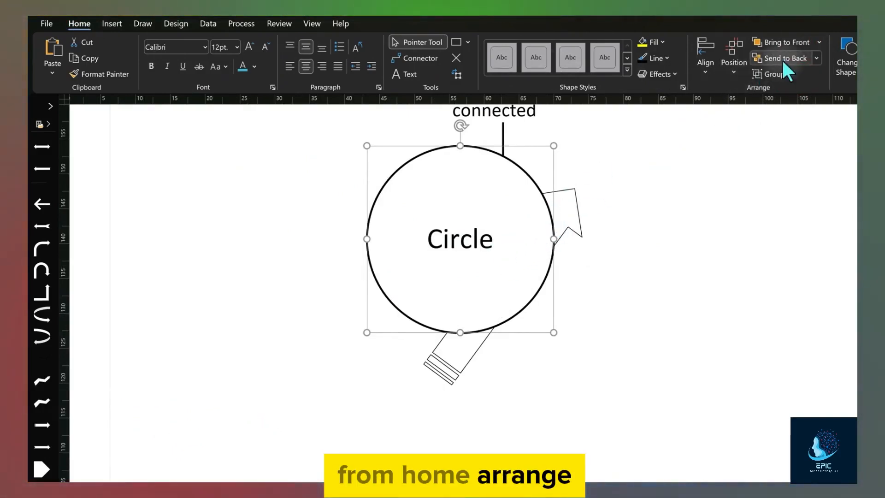
{"action": "left_click", "coordinate": [806, 57]}
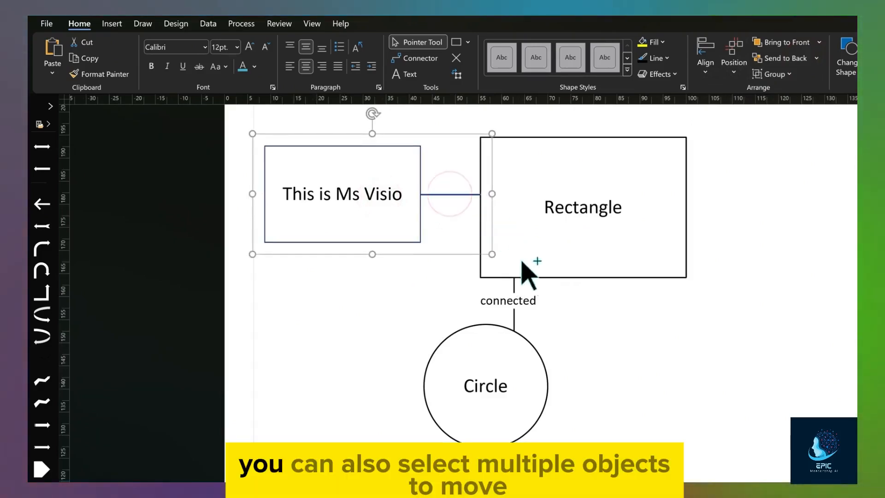
- Select the text box, rectangle, circle and connectors together, move them slightly right, and try scaling them down from the upper-right corner
{"action": "left_click", "coordinate": [534, 279], "text": "shift"}
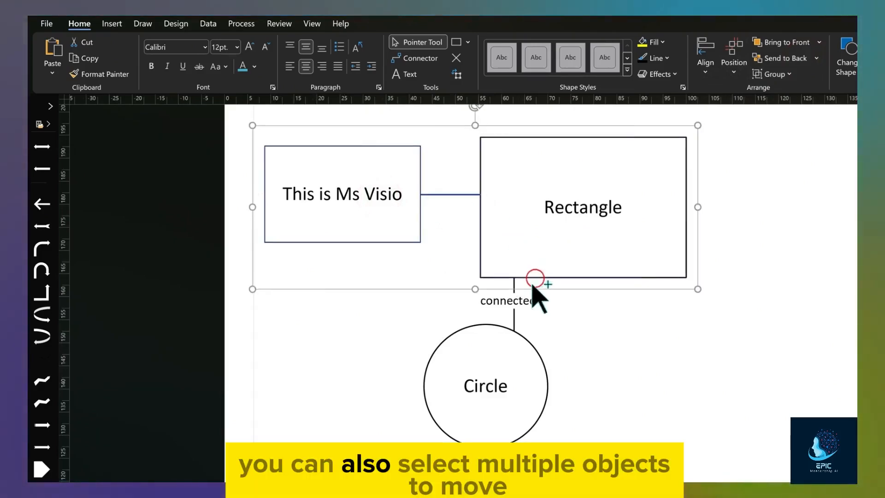
{"action": "left_click", "coordinate": [514, 318], "text": "shift"}
{"action": "left_click", "coordinate": [540, 355], "text": "shift"}
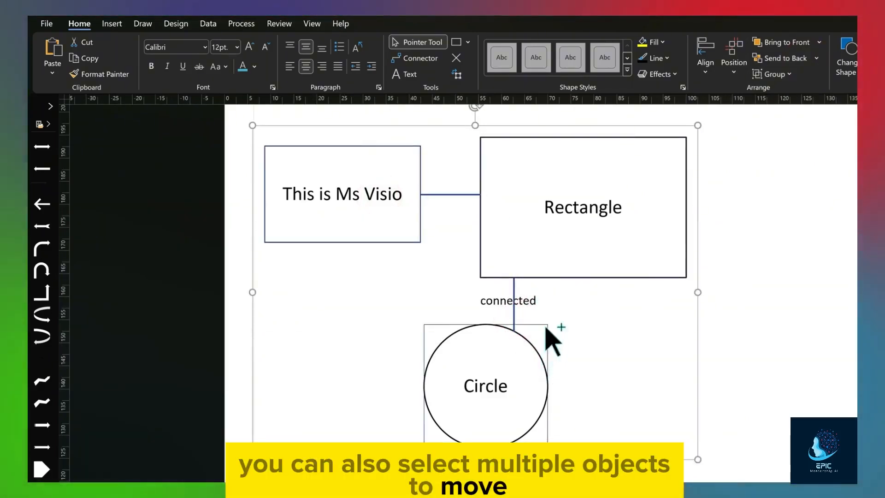
{"action": "mouse_move", "coordinate": [554, 278]}
{"action": "left_mouse_down"}
{"action": "mouse_move", "coordinate": [634, 277]}
{"action": "mouse_move", "coordinate": [567, 278]}
{"action": "left_mouse_up"}
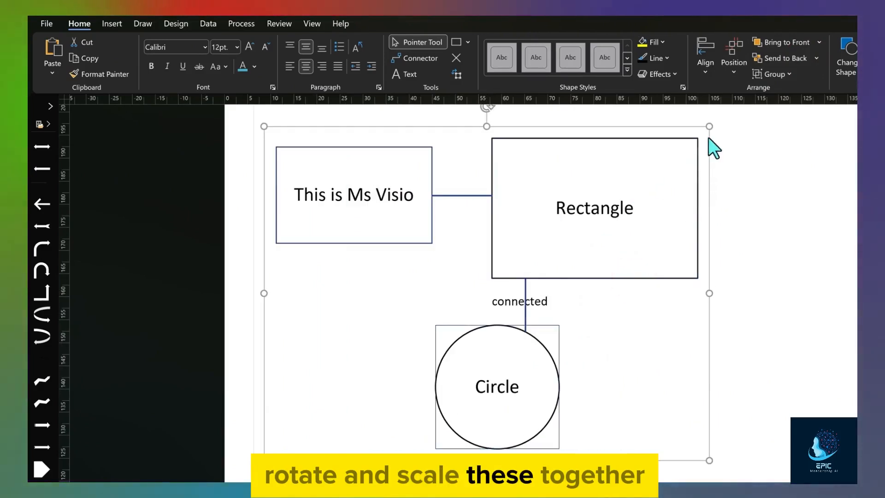
{"action": "left_click_drag", "start_coordinate": [707, 126], "coordinate": [503, 233]}
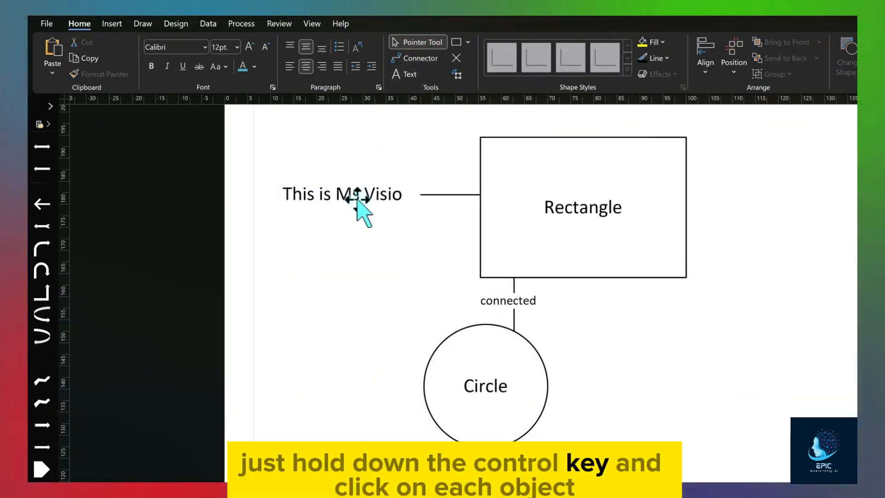
- Select the text box, rectangle, circle and both connectors together and move them slightly up and to the right
{"action": "left_click", "coordinate": [357, 198]}
{"action": "left_click", "coordinate": [455, 194], "text": "ctrl"}
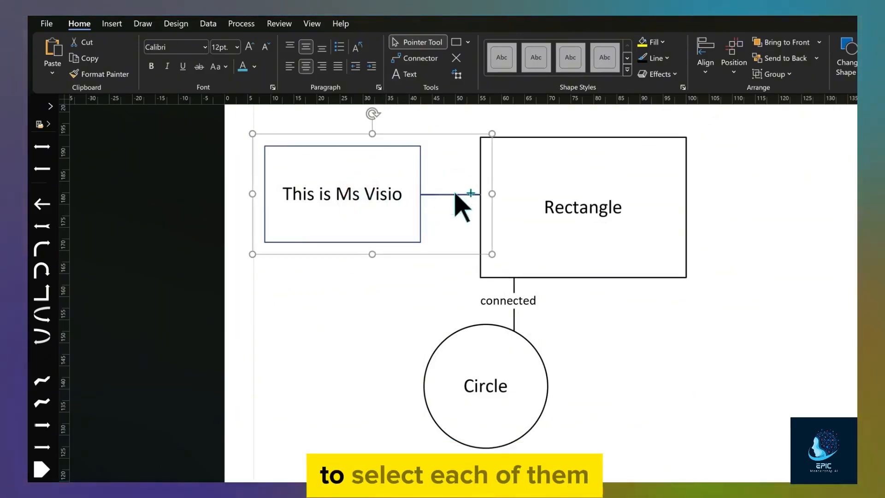
{"action": "left_click", "coordinate": [480, 264], "text": "ctrl"}
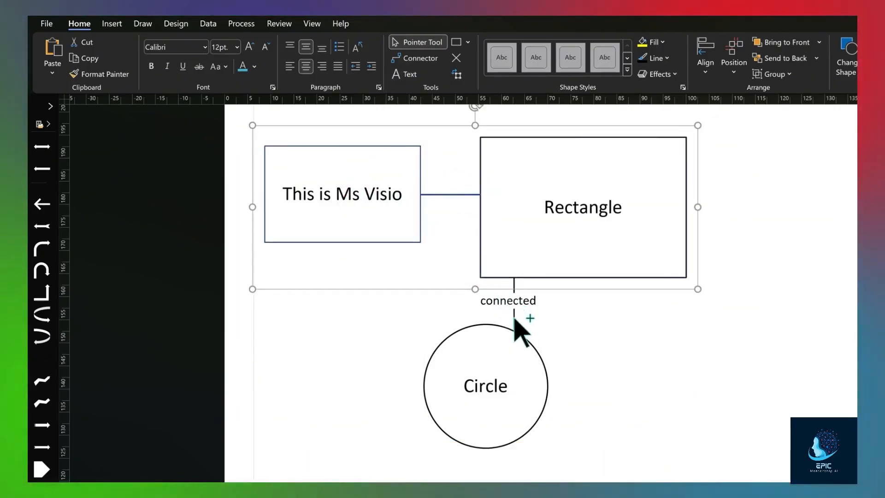
{"action": "left_click", "coordinate": [514, 319], "text": "ctrl"}
{"action": "left_click_drag", "start_coordinate": [546, 369], "coordinate": [571, 354]}
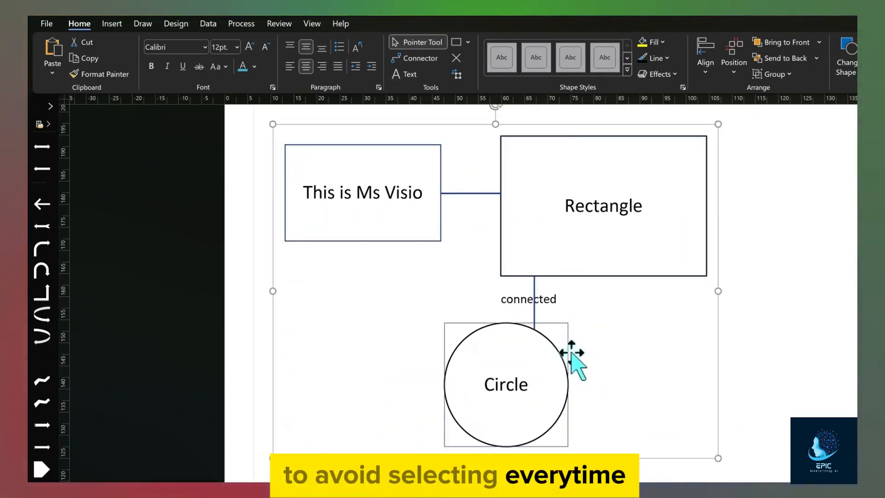
- Combine the selected shapes and connectors into one group and move the group slightly to the left
{"action": "right_click", "coordinate": [589, 277]}
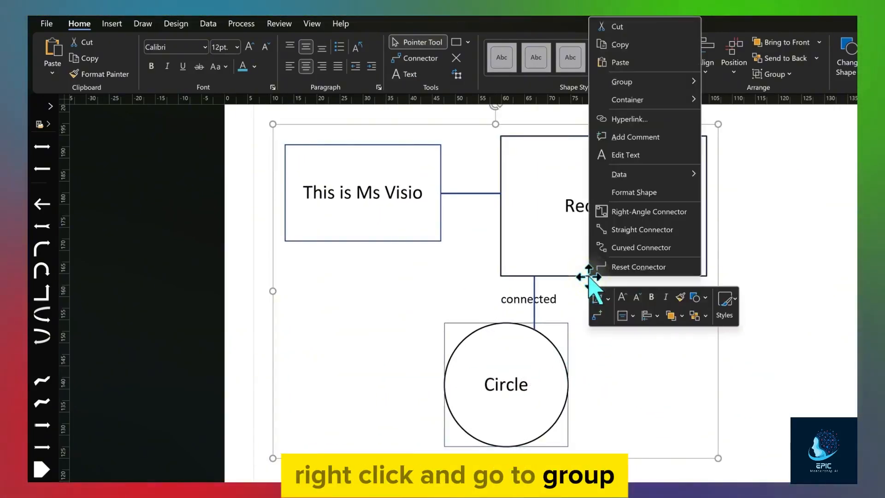
{"action": "mouse_move", "coordinate": [647, 81]}
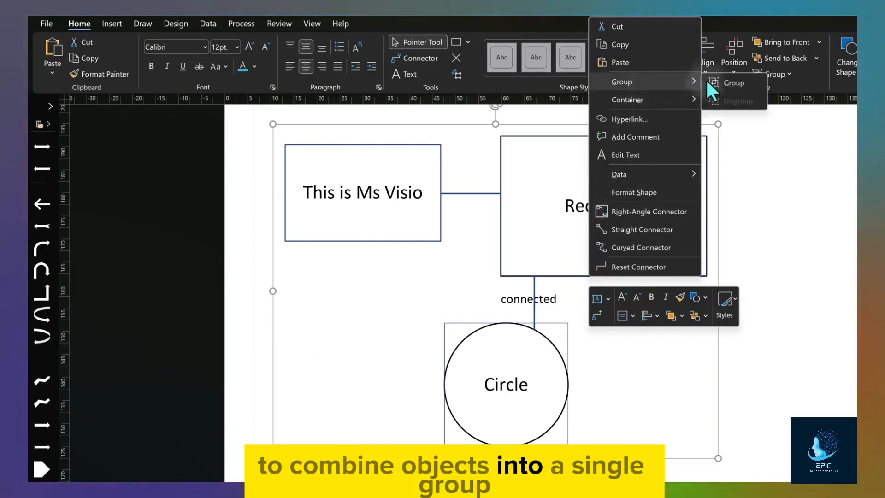
{"action": "left_click", "coordinate": [722, 81]}
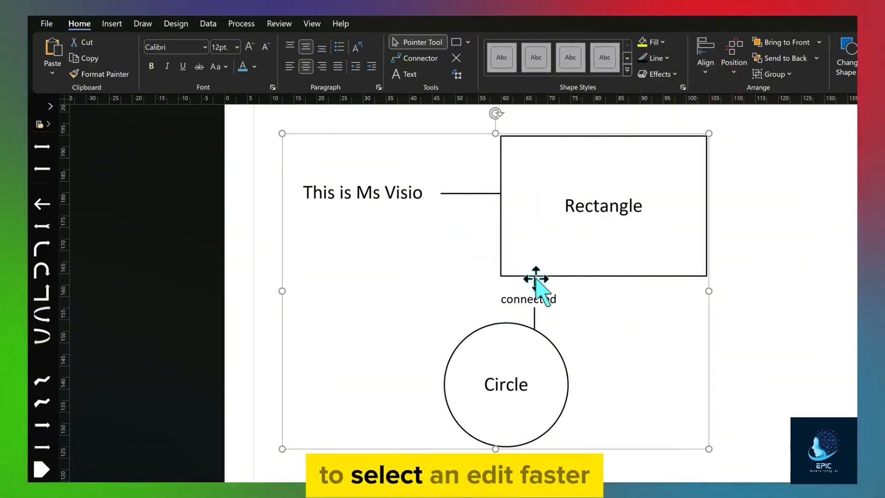
{"action": "left_click", "coordinate": [750, 271]}
{"action": "left_click_drag", "start_coordinate": [687, 276], "coordinate": [680, 277]}
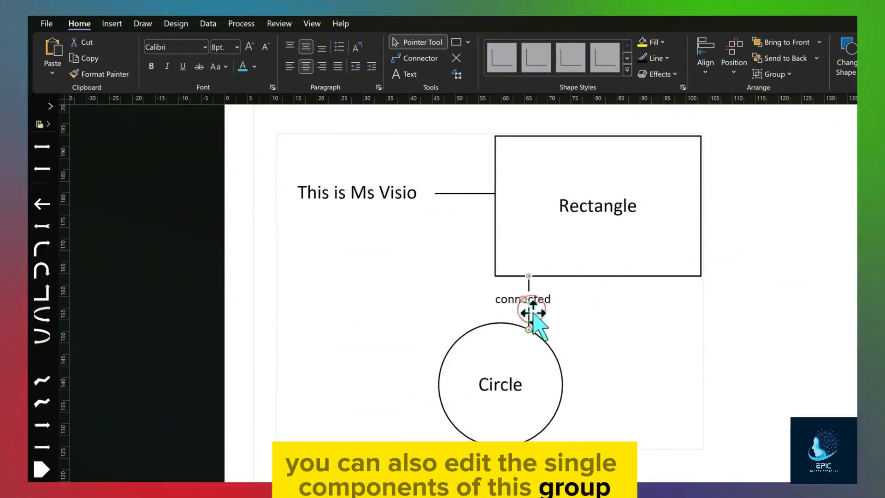
- Select the circle within the group and move it up and to the left, below the "This is Ms Visio" text
{"action": "left_click", "coordinate": [548, 348]}
{"action": "left_click_drag", "start_coordinate": [506, 327], "coordinate": [510, 320]}
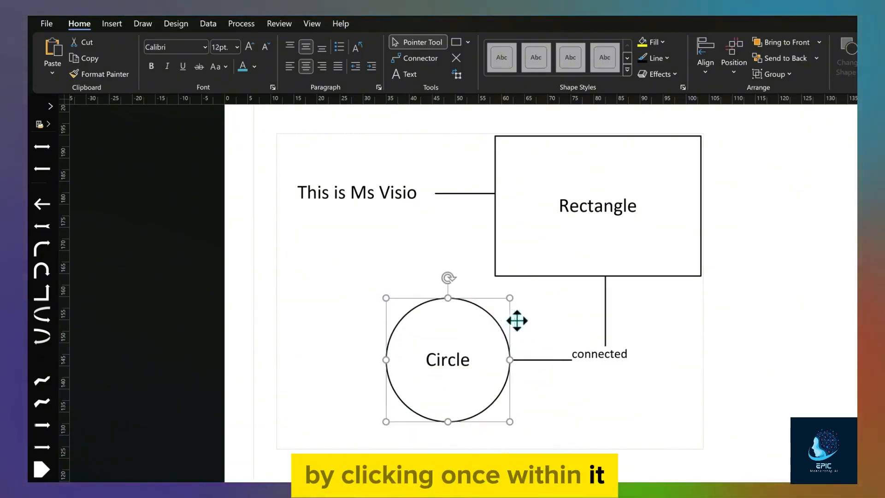
{"action": "left_click", "coordinate": [744, 314]}
- Ungroup the diagram so the rectangle and its connector can be selected individually
{"action": "left_click", "coordinate": [635, 275]}
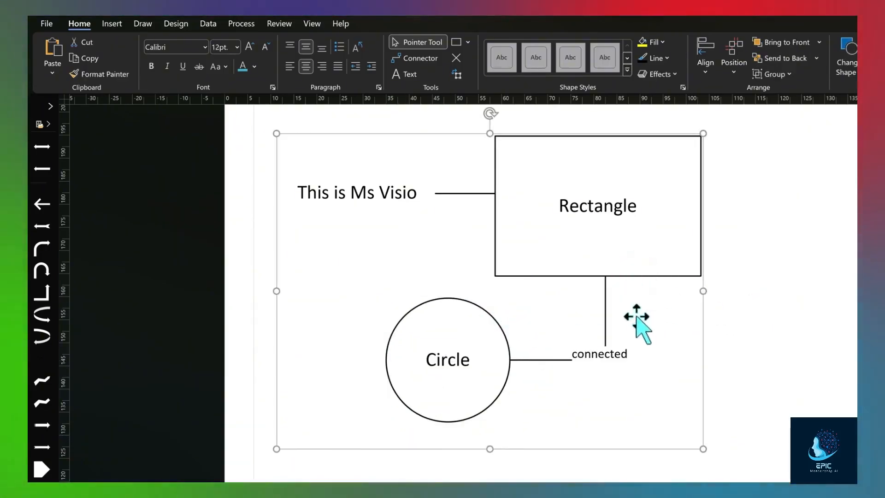
{"action": "right_click", "coordinate": [636, 277]}
{"action": "left_click", "coordinate": [672, 341]}
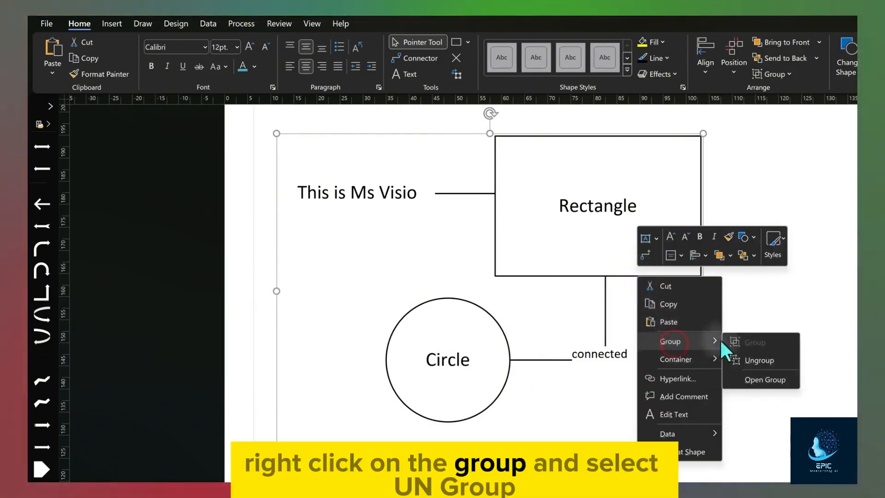
{"action": "left_click", "coordinate": [758, 360]}
{"action": "left_click", "coordinate": [774, 358]}
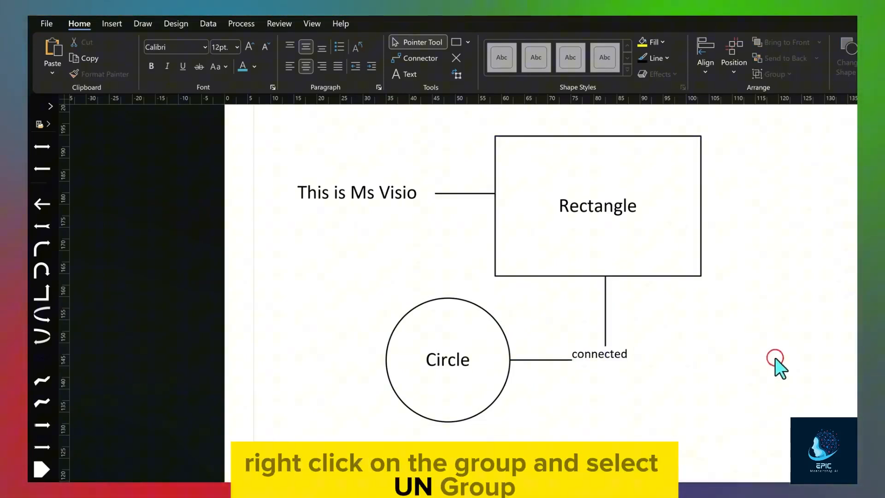
{"action": "left_click", "coordinate": [637, 277]}
{"action": "left_click", "coordinate": [604, 302]}
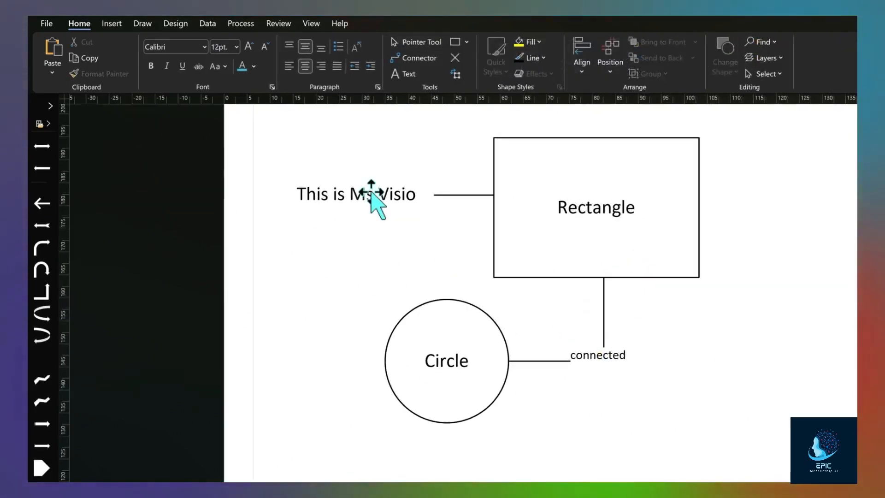
- Preview themes on the whole diagram and fill colors on the circle
{"action": "left_click", "coordinate": [181, 24]}
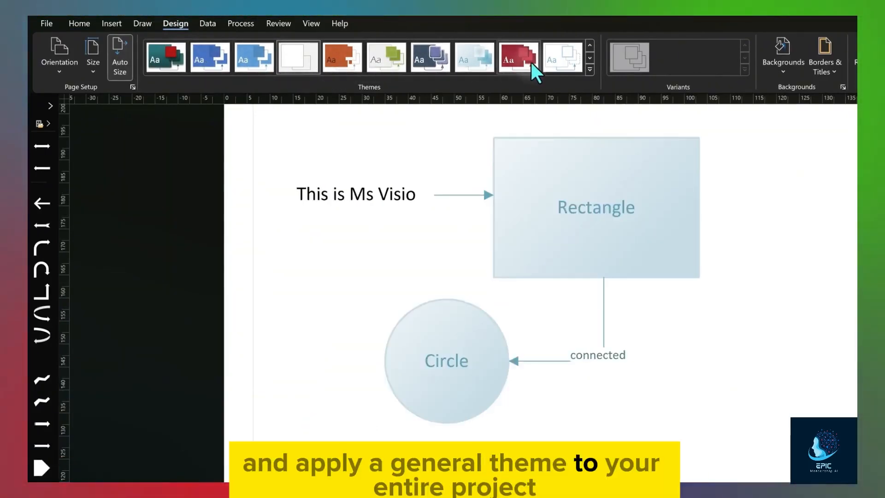
{"action": "scroll", "coordinate": [616, 355], "scroll_direction": "up", "scroll_amount": 2}
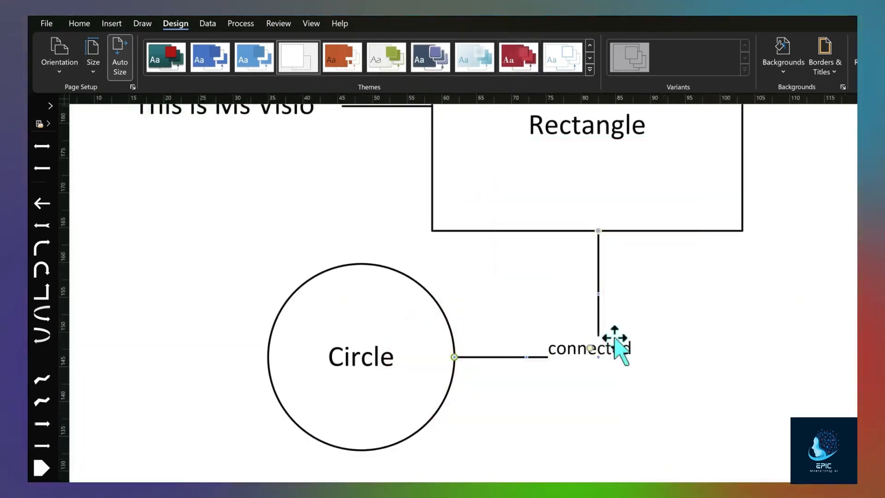
{"action": "left_click", "coordinate": [443, 322]}
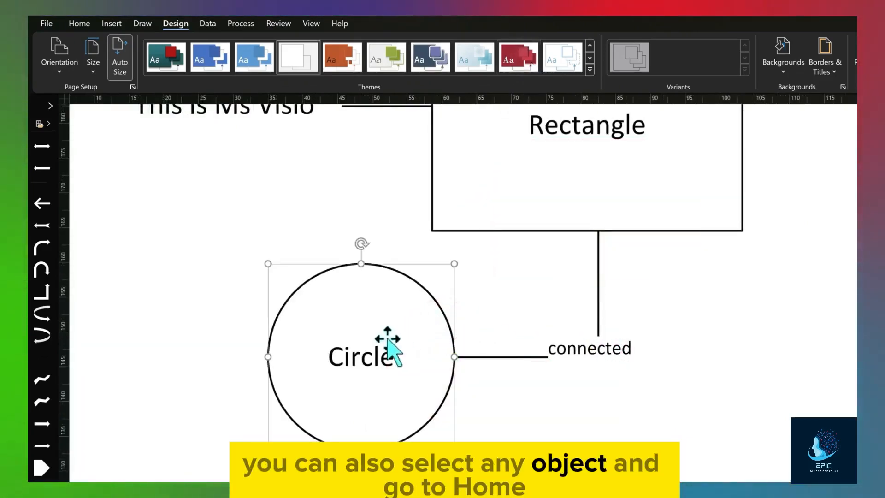
{"action": "left_click", "coordinate": [84, 25]}
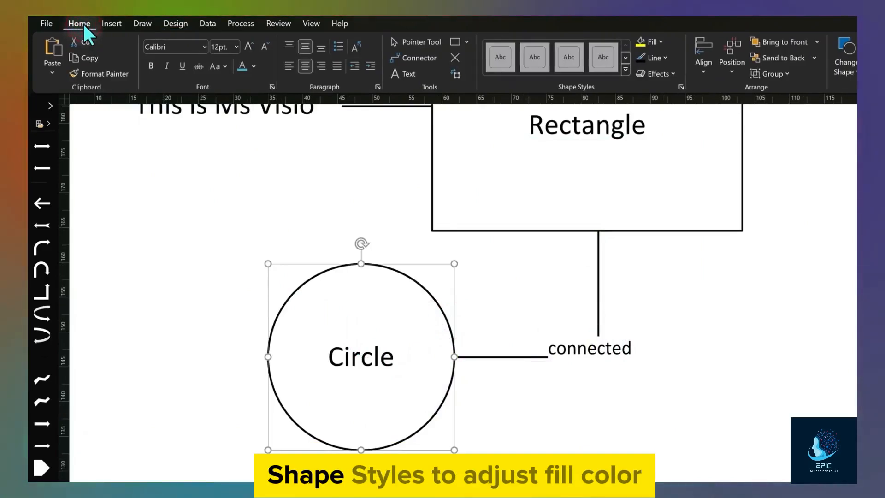
{"action": "left_click", "coordinate": [646, 41]}
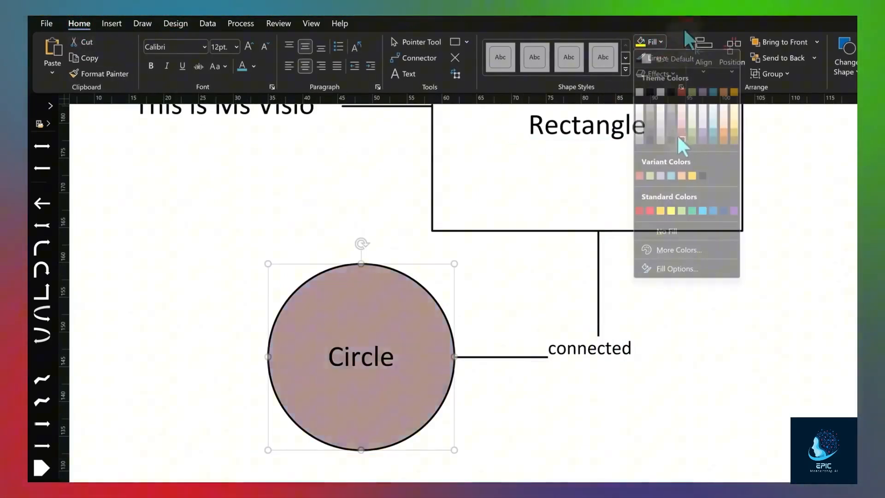
- Color the "connected" connector red and give it an arrowhead pointing at the circle
{"action": "left_click", "coordinate": [660, 58]}
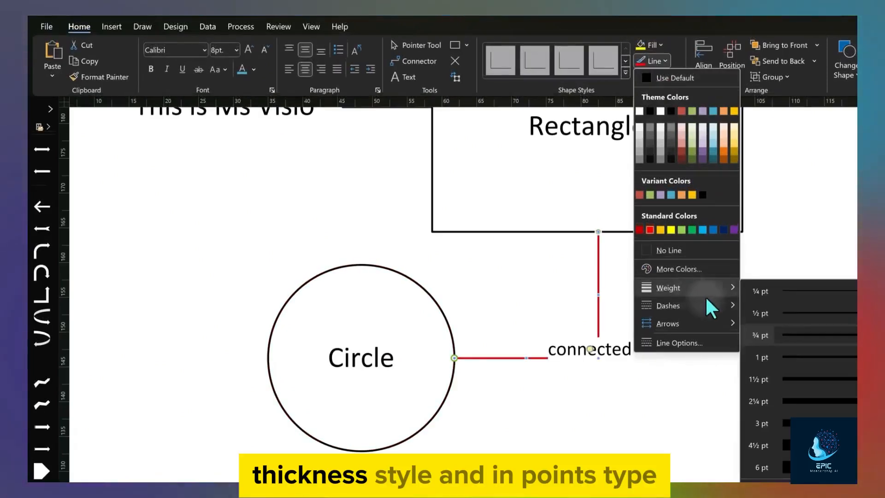
{"action": "mouse_move", "coordinate": [730, 306]}
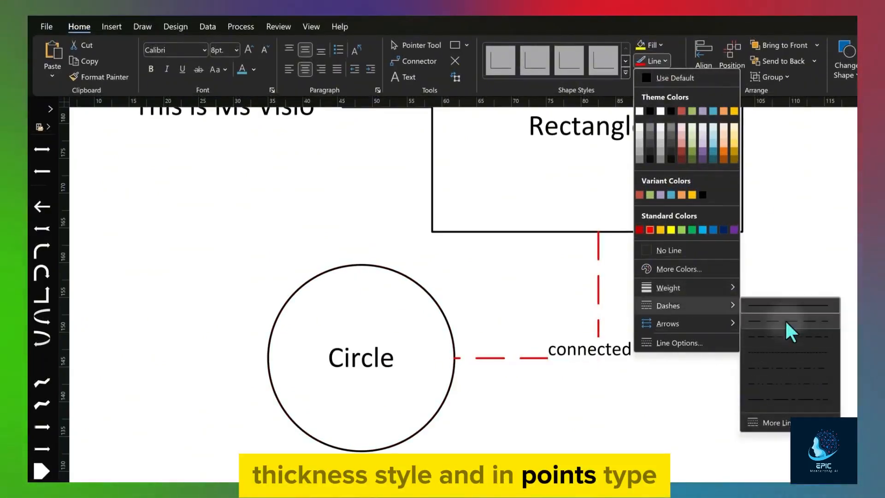
{"action": "mouse_move", "coordinate": [725, 325]}
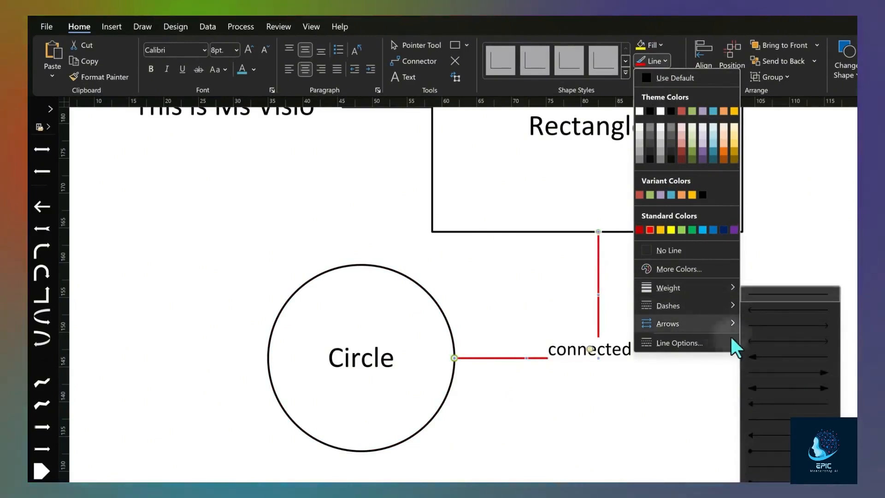
{"action": "left_click", "coordinate": [777, 373]}
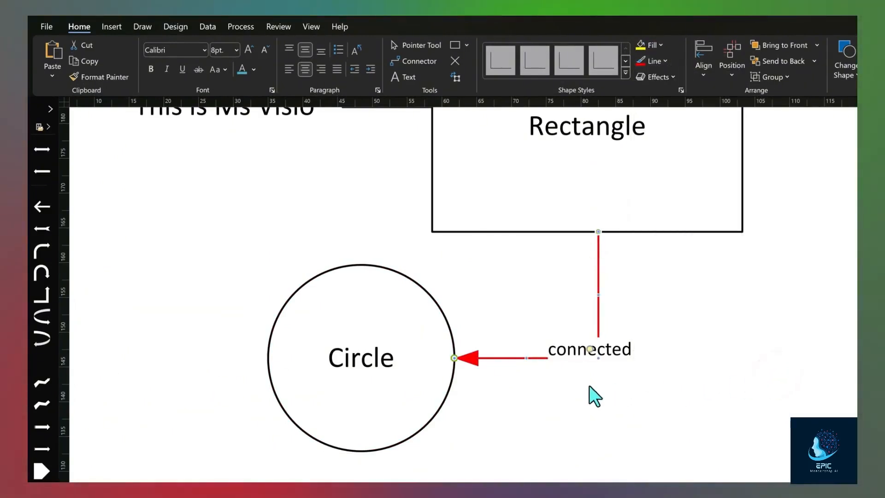
- Browse the shadow and glow effects available for the red connector
{"action": "left_click", "coordinate": [663, 78]}
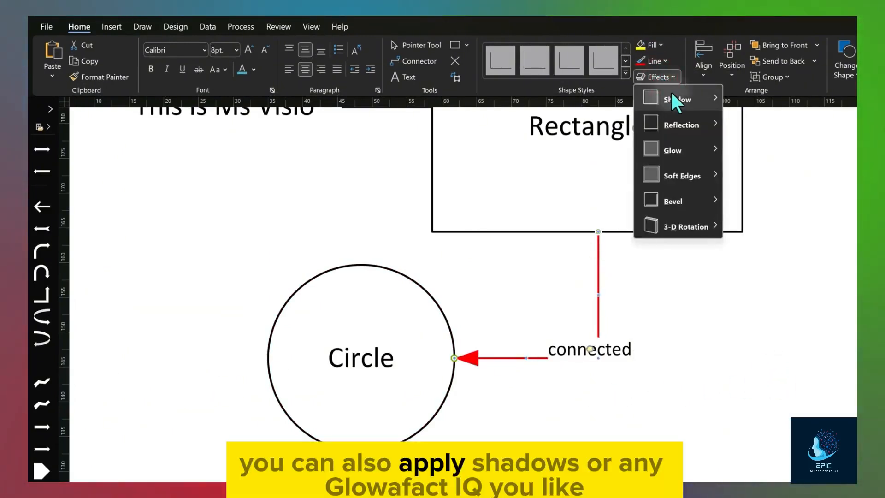
{"action": "mouse_move", "coordinate": [673, 97]}
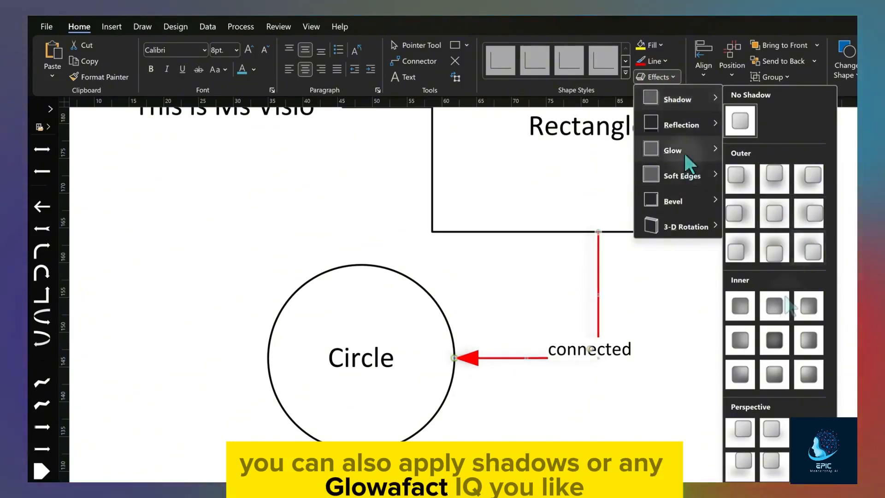
{"action": "mouse_move", "coordinate": [684, 153]}
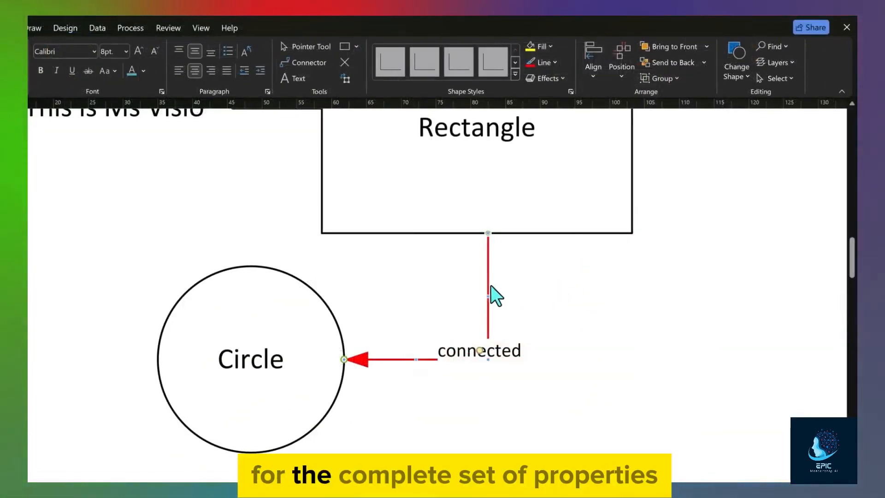
- Open the Format Shape settings for the red connector and expand its Fill and Line properties
{"action": "right_click", "coordinate": [489, 285]}
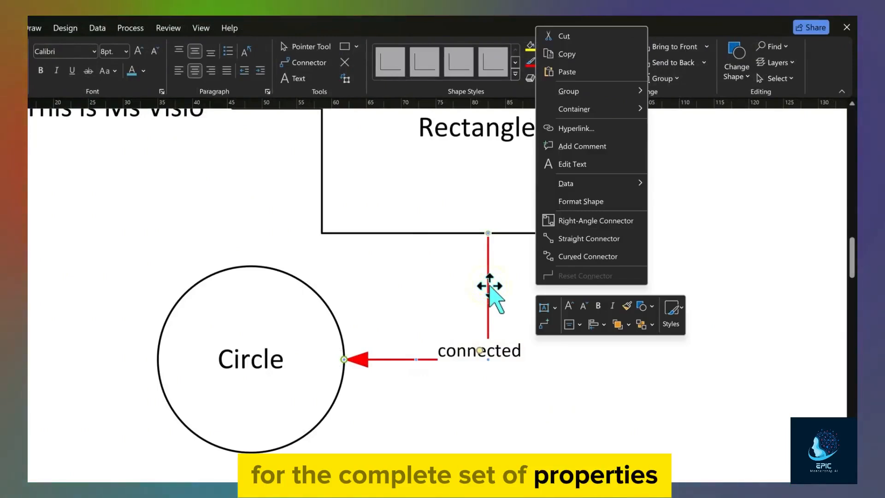
{"action": "left_click", "coordinate": [605, 199]}
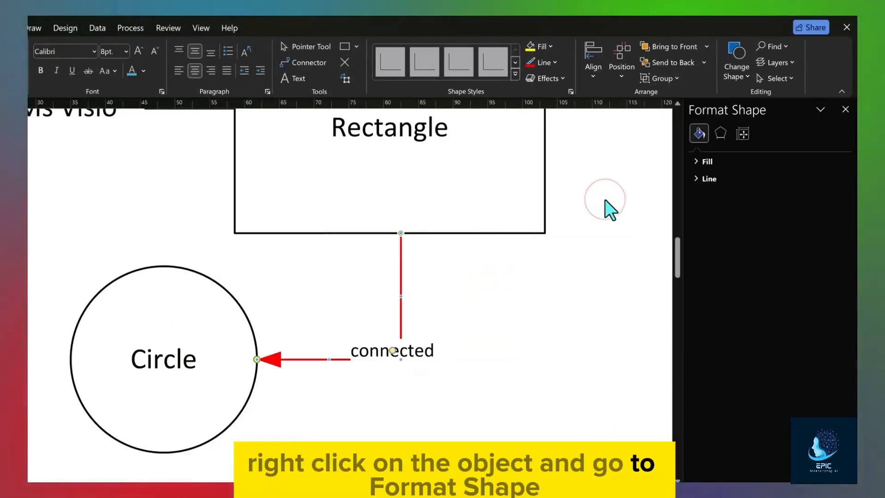
{"action": "left_click", "coordinate": [698, 160]}
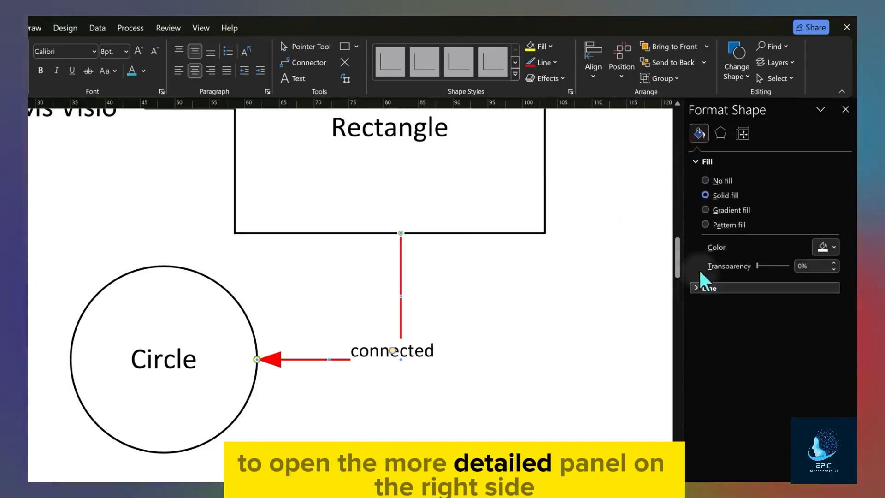
{"action": "left_click", "coordinate": [696, 287]}
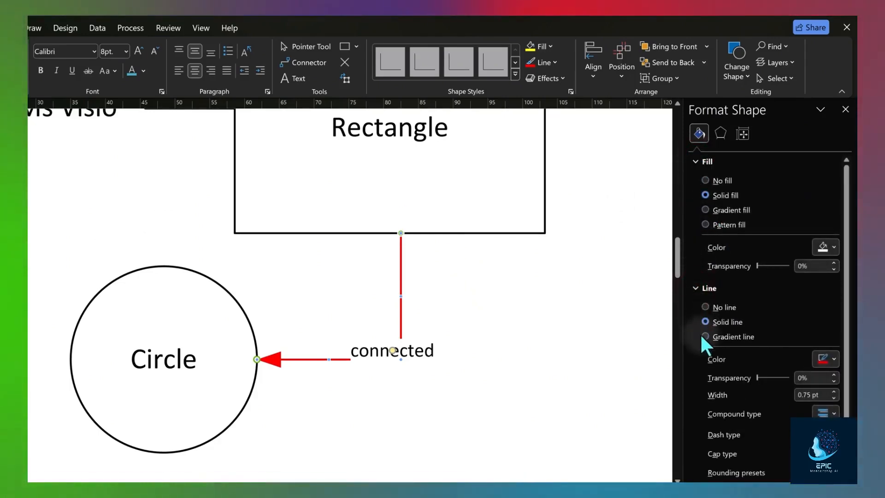